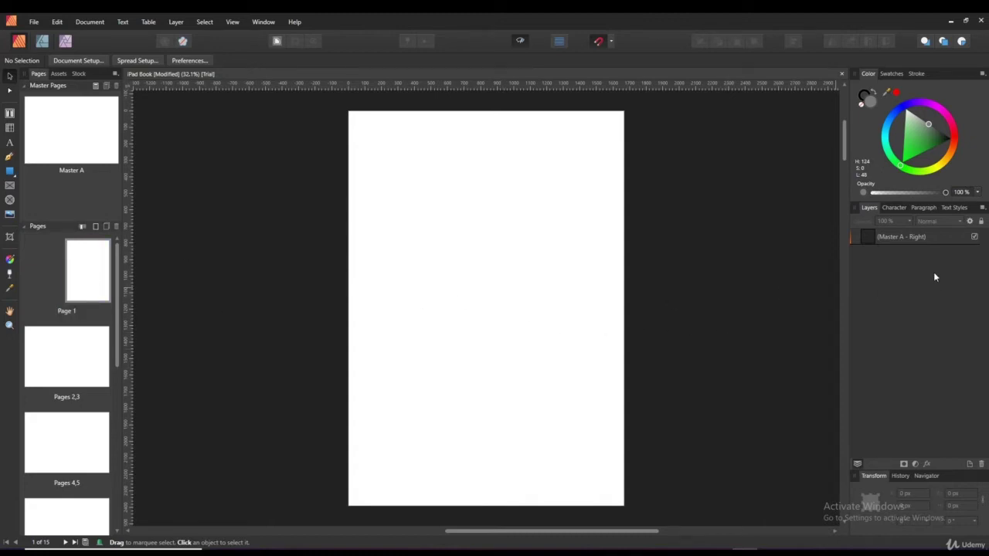
- On the Master A spread, draw a grey rectangle covering both pages, 3336 × 2388 px
{"action": "left_click", "coordinate": [901, 238]}
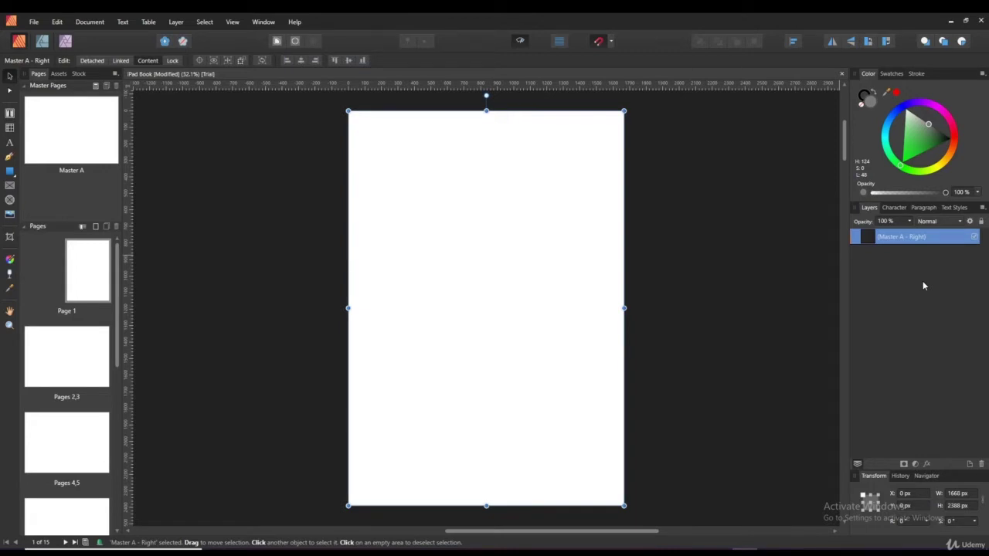
{"action": "double_click", "coordinate": [76, 137]}
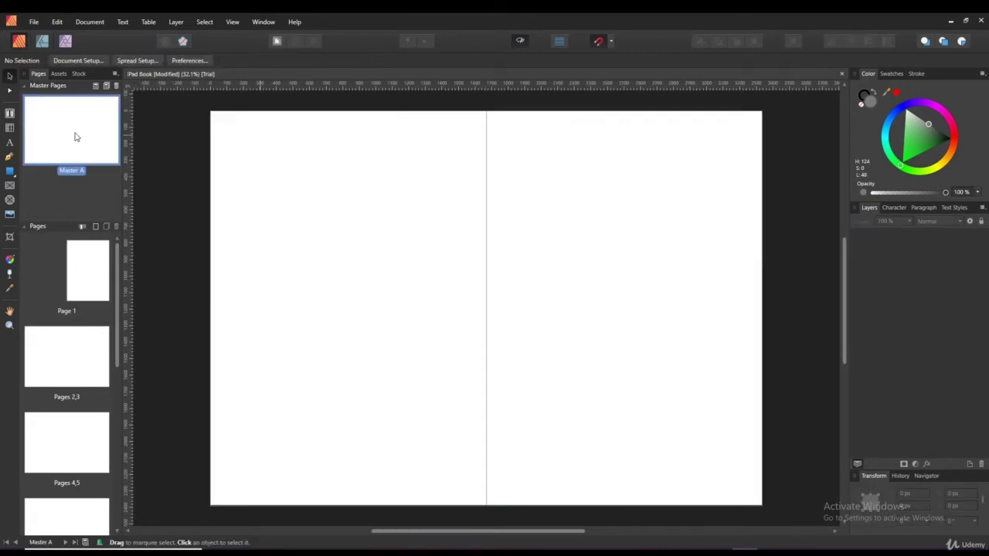
{"action": "double_click", "coordinate": [78, 273]}
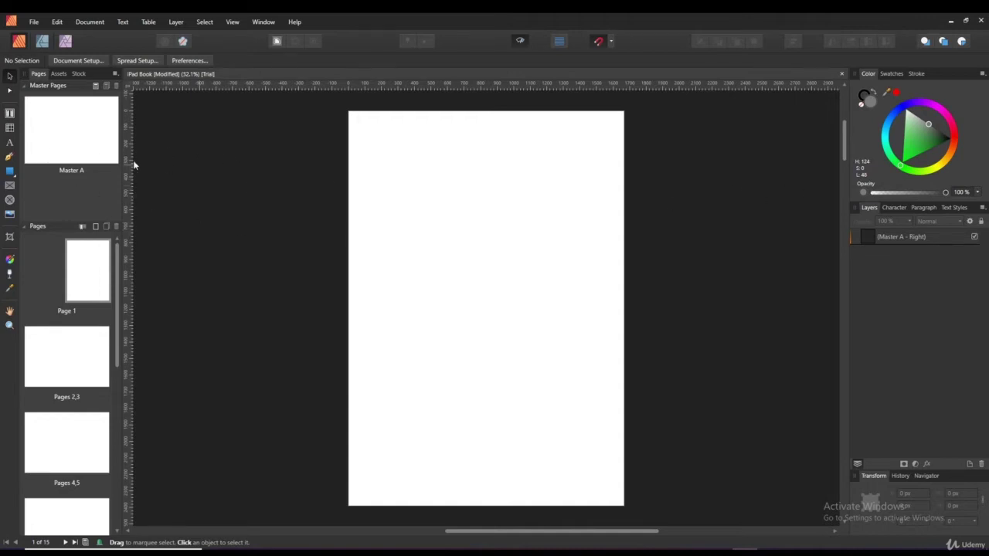
{"action": "double_click", "coordinate": [77, 120]}
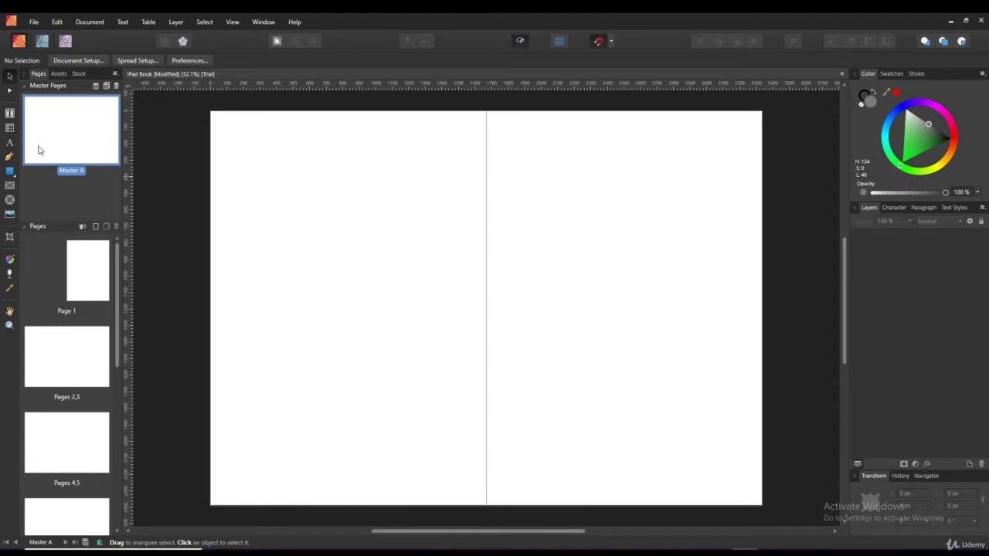
{"action": "left_click", "coordinate": [9, 172]}
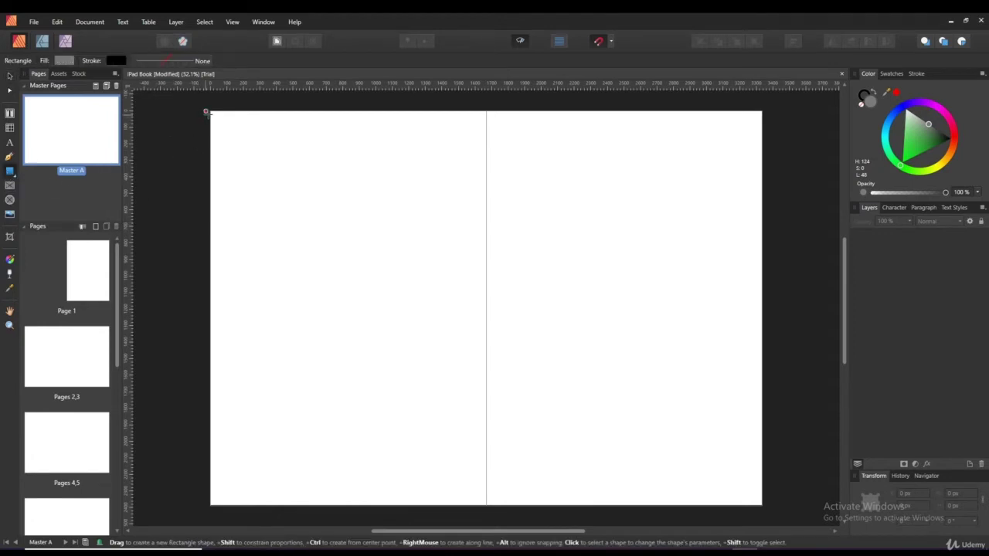
{"action": "left_click_drag", "start_coordinate": [211, 112], "coordinate": [762, 506]}
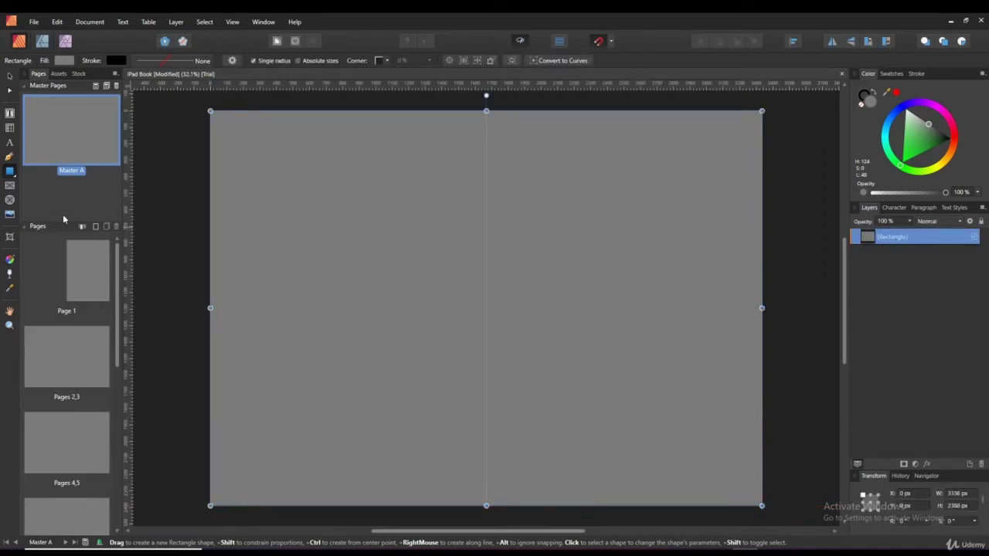
- Open Page 1 and inspect the contents of its Master A layer
{"action": "double_click", "coordinate": [86, 272]}
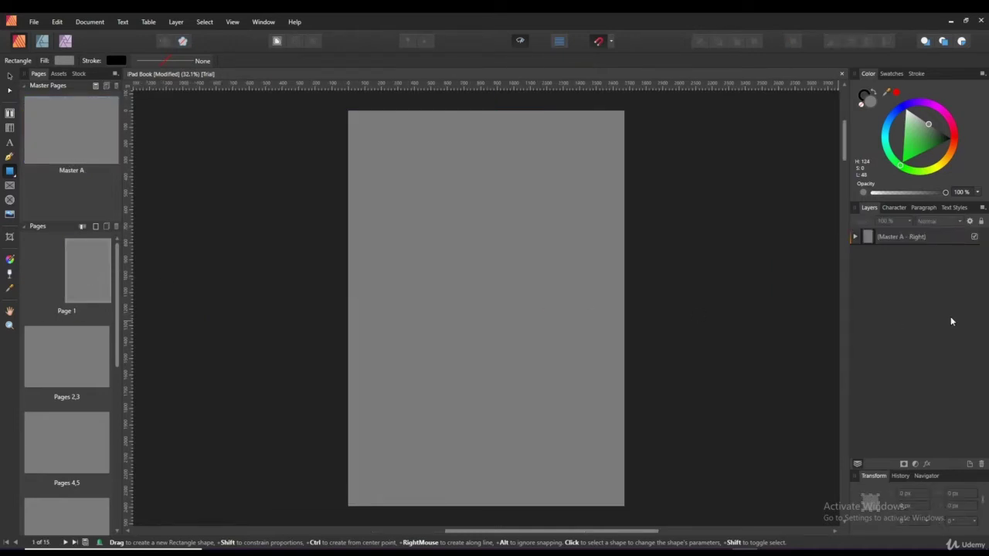
{"action": "left_click", "coordinate": [855, 238]}
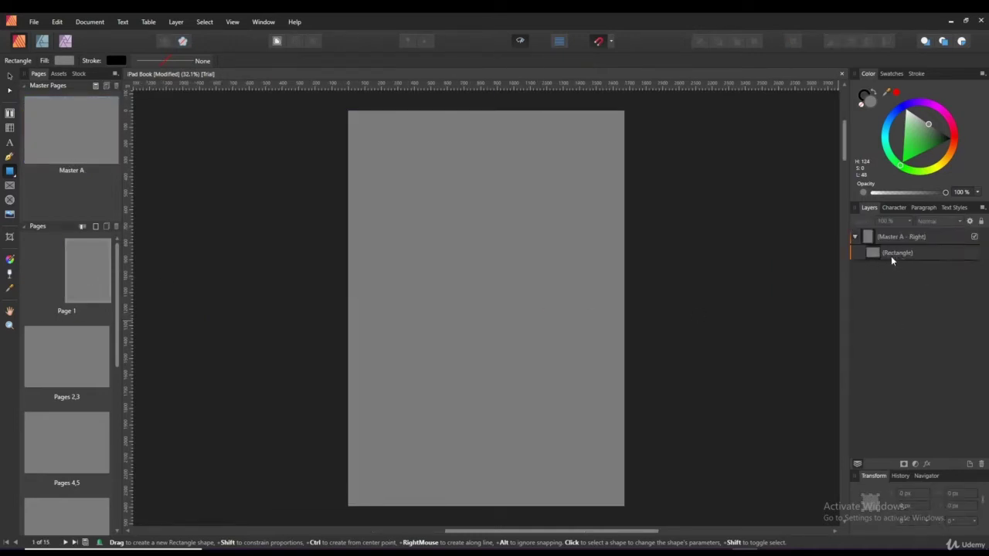
{"action": "left_click", "coordinate": [854, 237]}
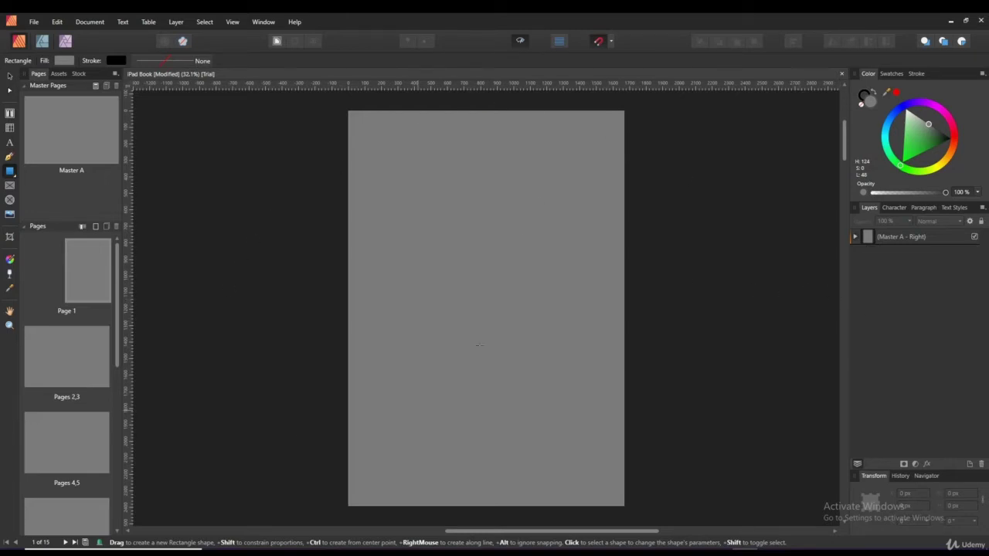
- With preview mode off, draw a rectangular picture frame to Page 1's margins, 1628 × 2348 px, and turn preview back on
{"action": "left_click", "coordinate": [520, 43]}
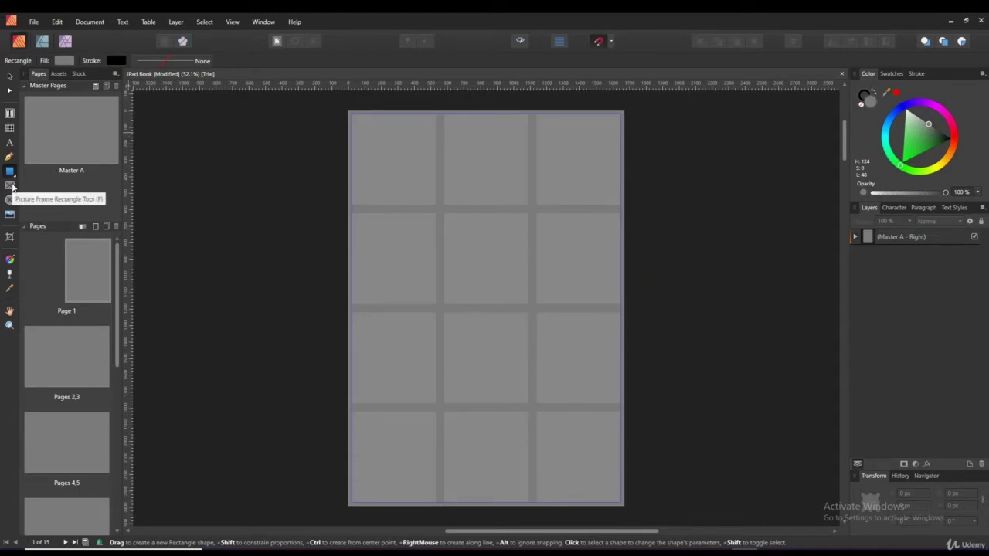
{"action": "left_click", "coordinate": [10, 185]}
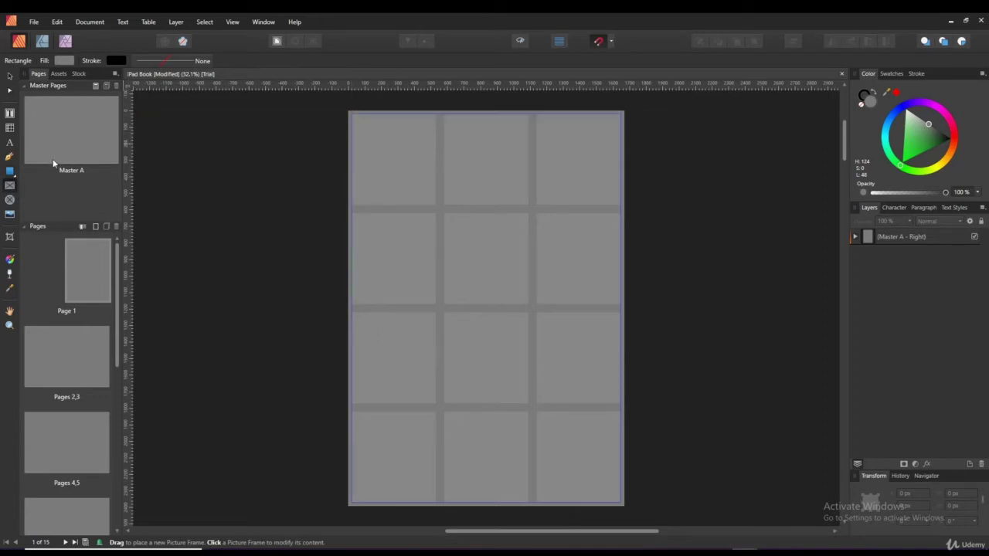
{"action": "left_click", "coordinate": [78, 73]}
{"action": "left_click", "coordinate": [38, 75]}
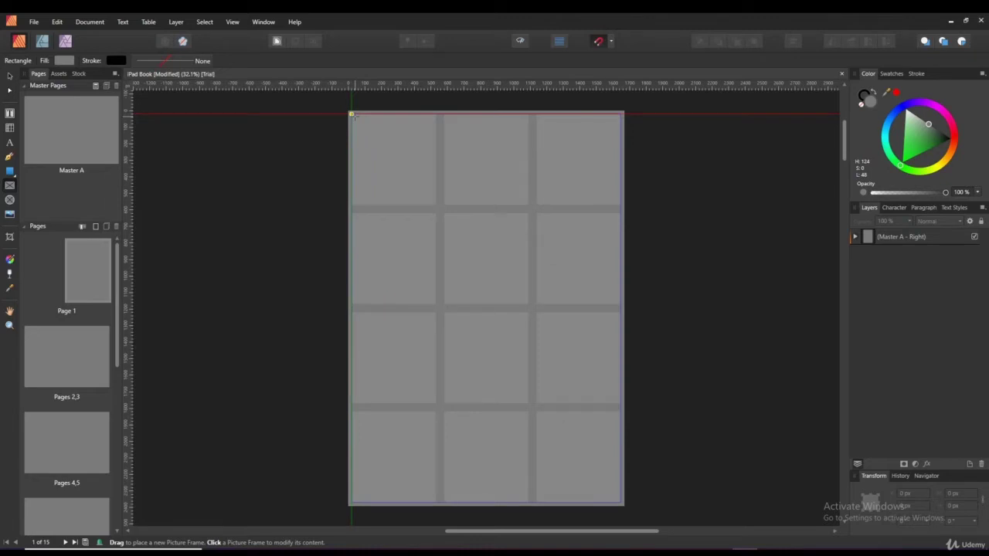
{"action": "left_click_drag", "start_coordinate": [352, 115], "coordinate": [620, 502]}
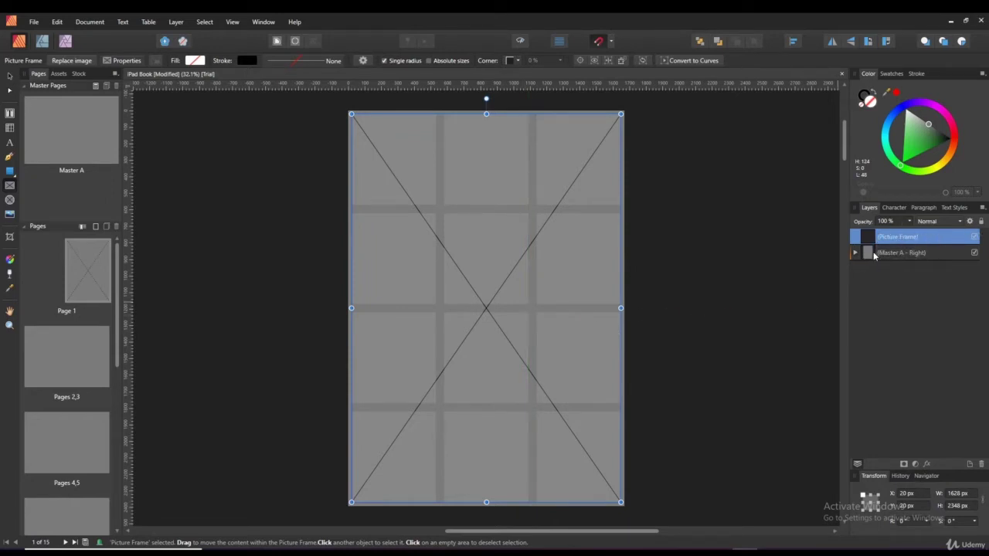
{"action": "left_click", "coordinate": [520, 41]}
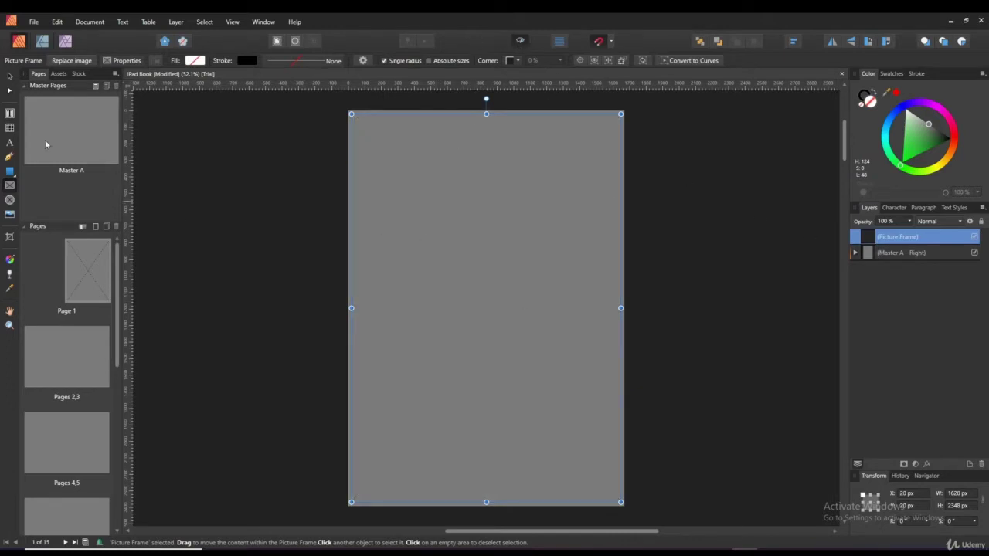
- Fill the picture frame with the Unsplash stock photo of an open book floating among bookshelves, and dismiss the photo credit
{"action": "left_click", "coordinate": [78, 73]}
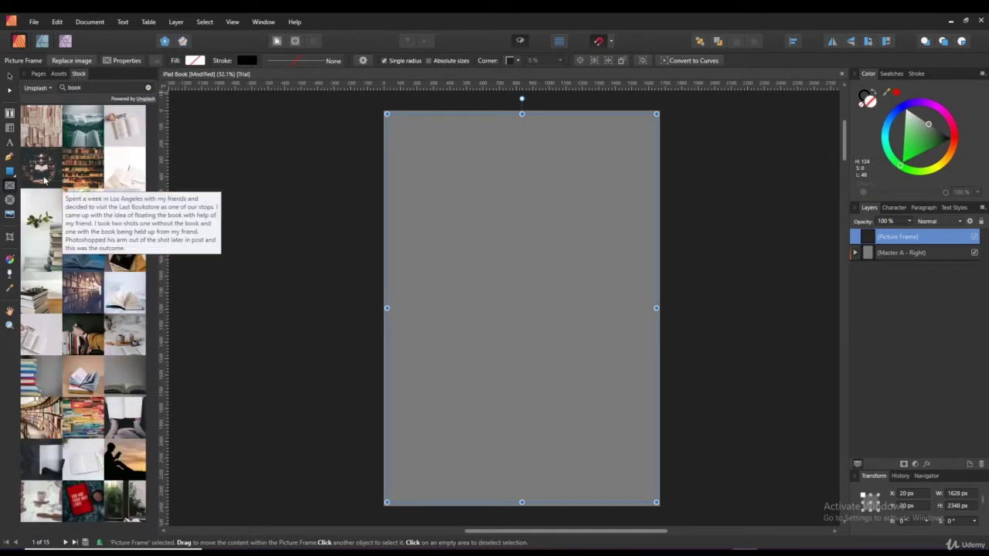
{"action": "left_click_drag", "start_coordinate": [34, 179], "coordinate": [538, 258]}
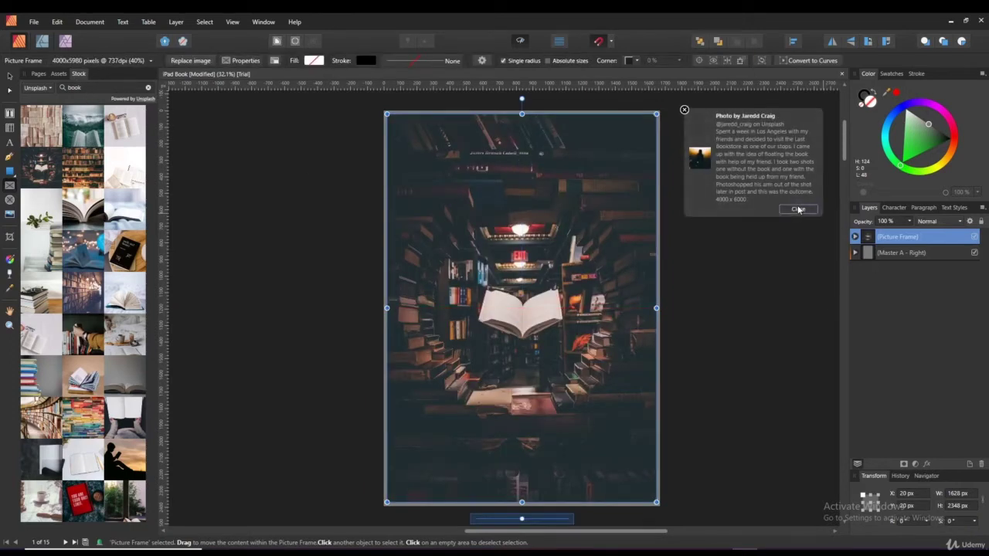
{"action": "left_click", "coordinate": [798, 209]}
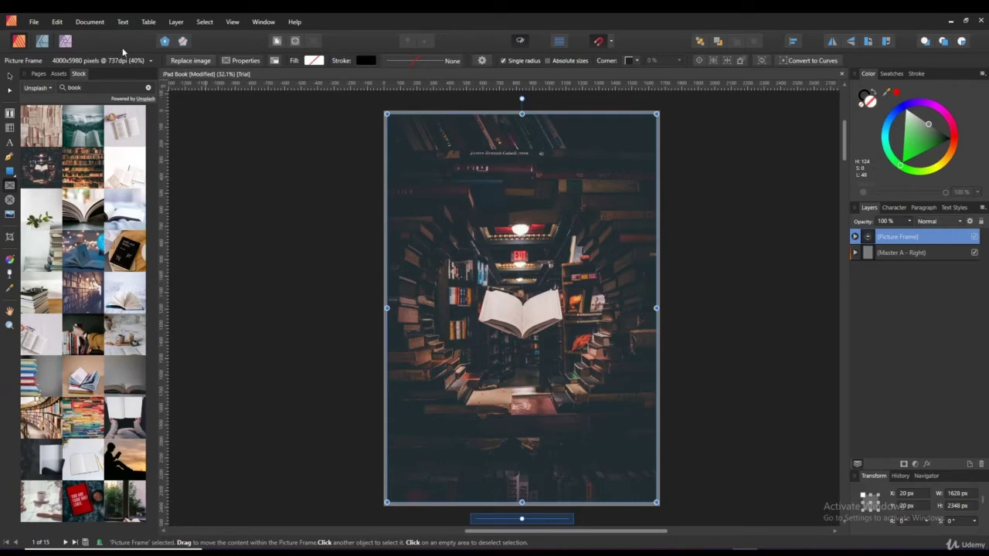
{"action": "left_click", "coordinate": [10, 75]}
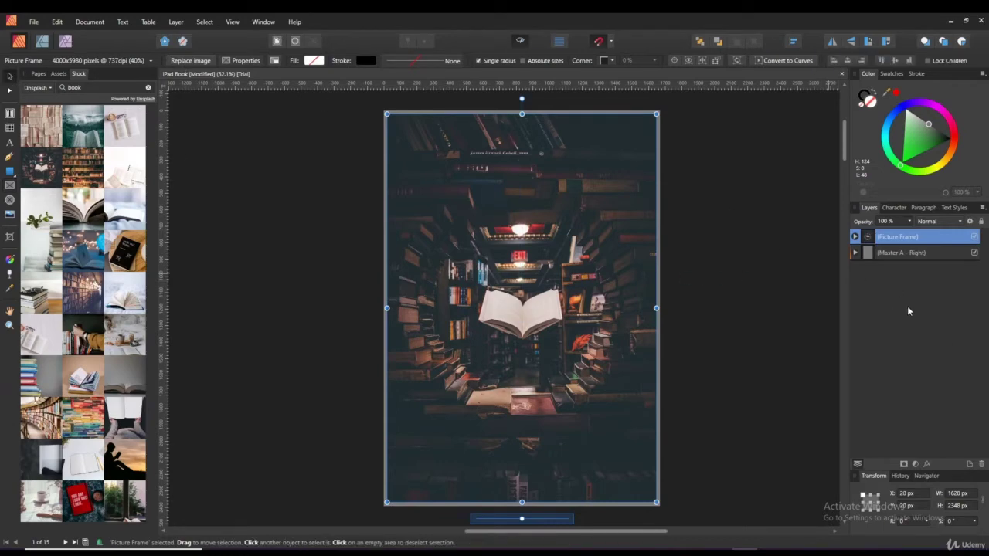
- Examine the Master A layer and the image nested inside the picture frame layer
{"action": "left_click", "coordinate": [896, 253]}
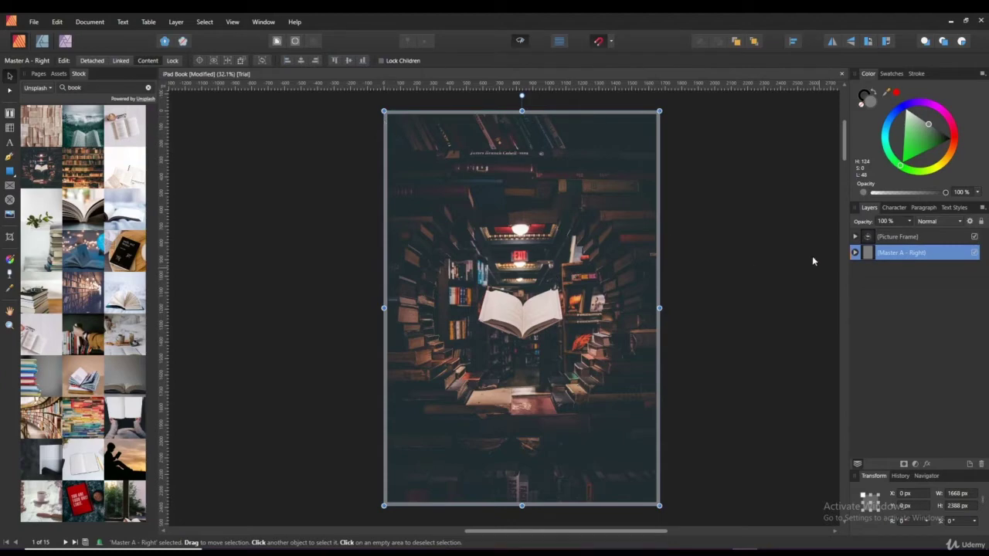
{"action": "left_click", "coordinate": [859, 239]}
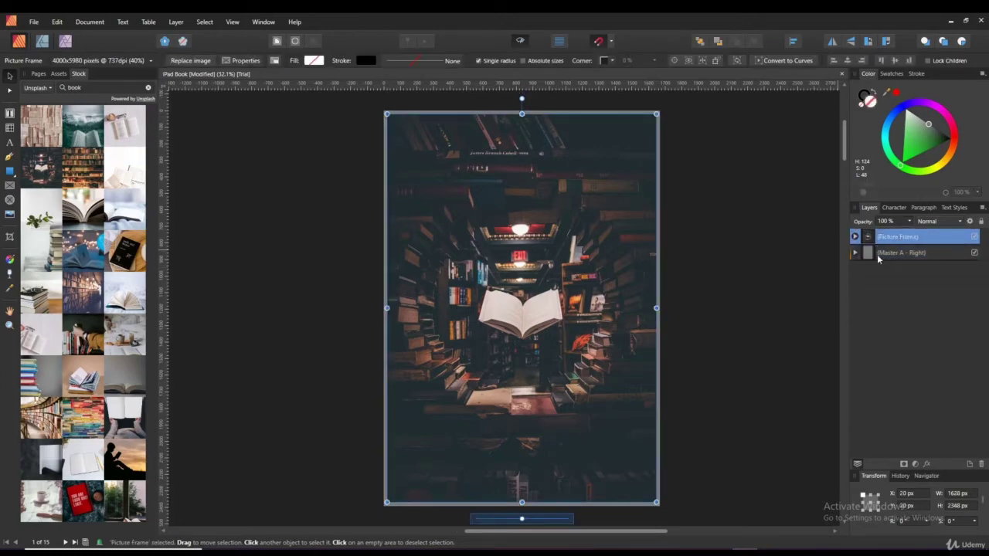
{"action": "left_click", "coordinate": [855, 237]}
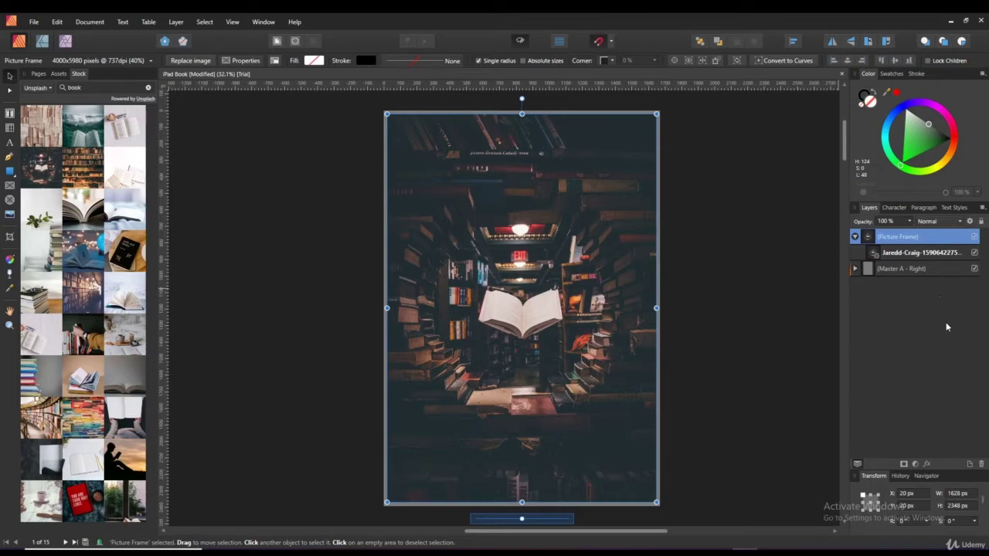
{"action": "left_click", "coordinate": [855, 236]}
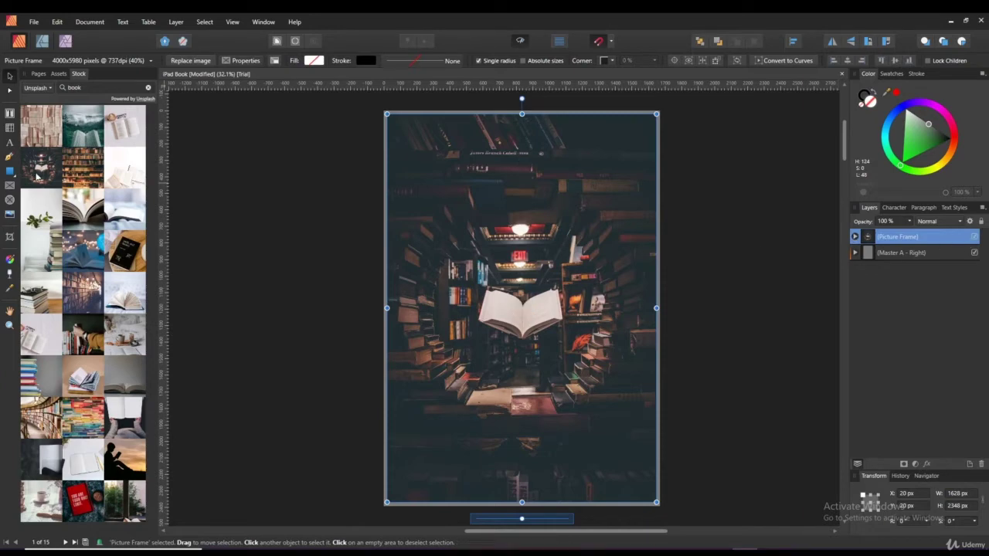
- Add white artistic text reading "Hello" over the upper part of the cover photo, about 105 pt in size
{"action": "left_click", "coordinate": [9, 144]}
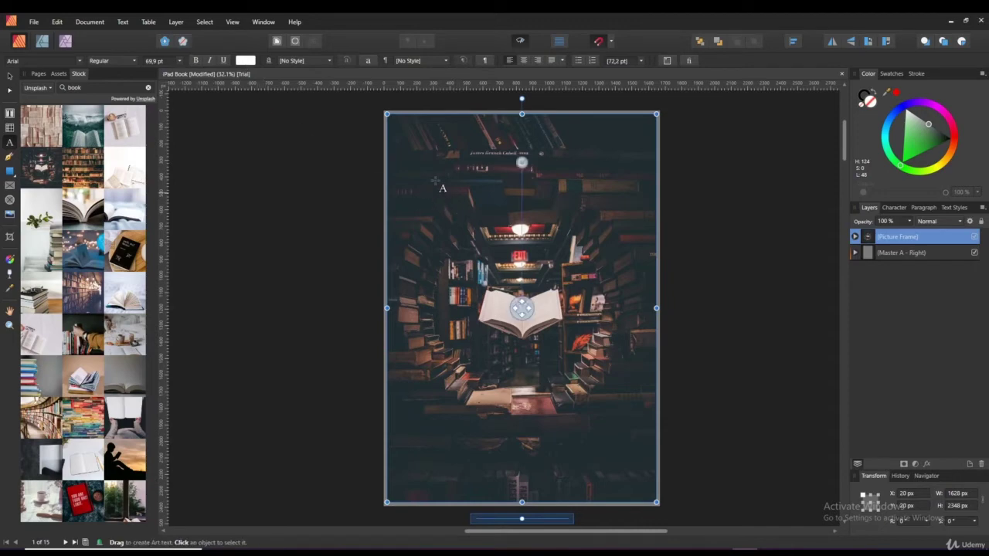
{"action": "left_click_drag", "start_coordinate": [429, 193], "coordinate": [491, 144]}
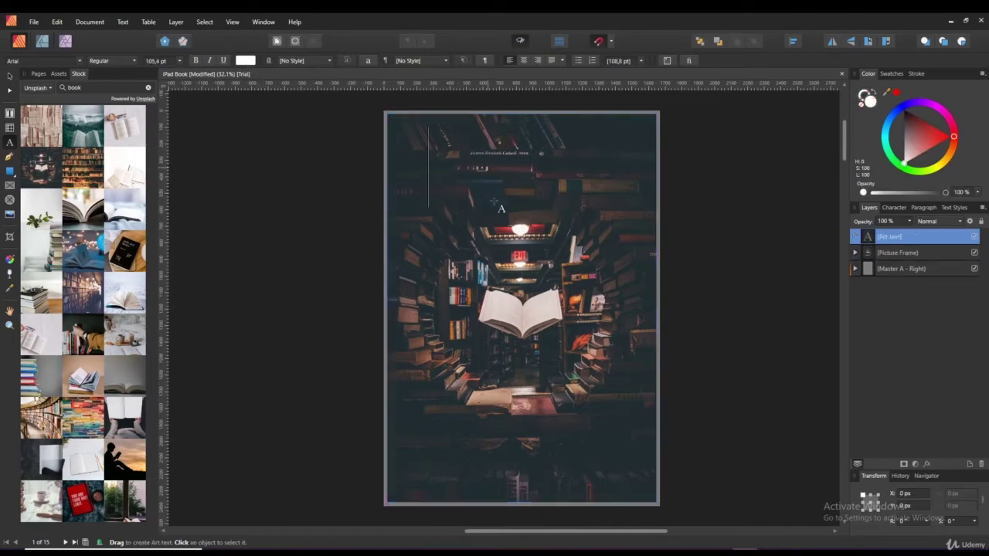
{"action": "type", "text": "Hello"}
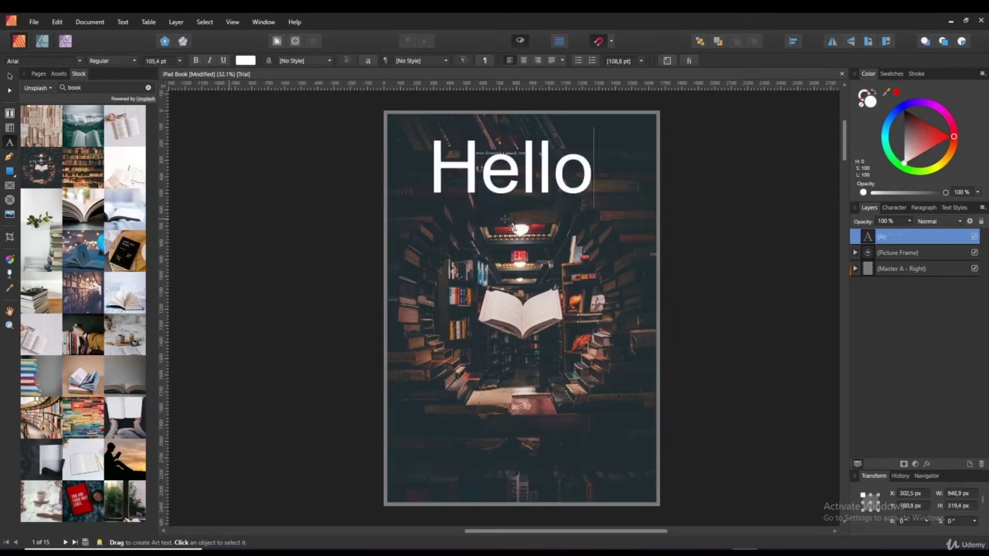
{"action": "key", "text": "Escape"}
{"action": "type", "text": "v"}
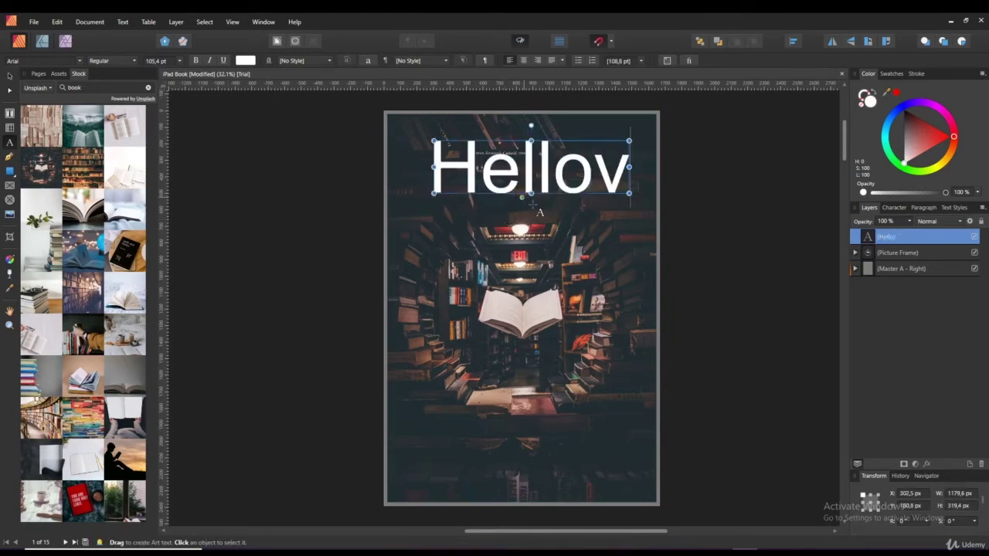
{"action": "key", "text": "BackSpace"}
- Center the "Hello" text horizontally on the page near its upper edge, at about X 359.5 px, Y 177.7 px, and deselect it
{"action": "left_click", "coordinate": [9, 75]}
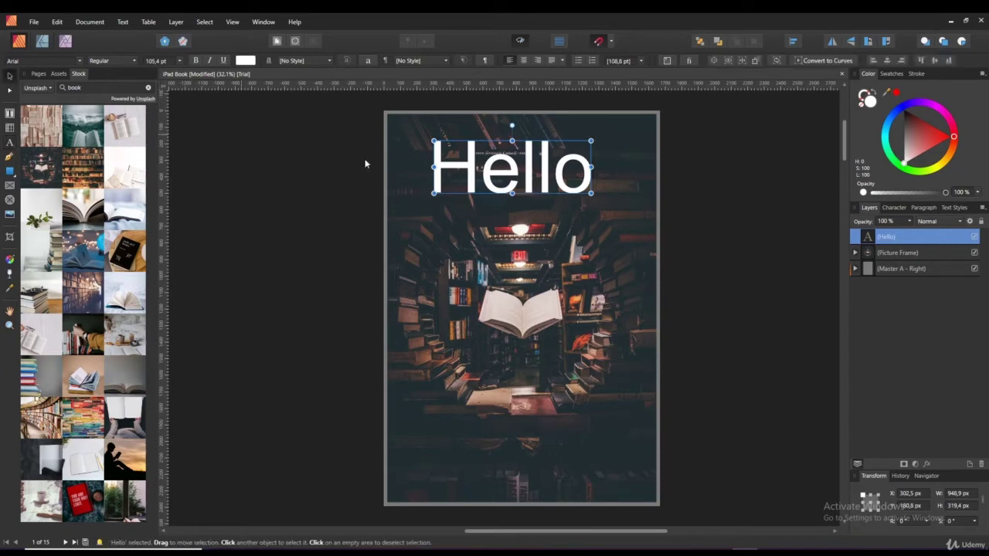
{"action": "mouse_move", "coordinate": [532, 167]}
{"action": "left_mouse_down"}
{"action": "mouse_move", "coordinate": [550, 167]}
{"action": "mouse_move", "coordinate": [525, 171]}
{"action": "mouse_move", "coordinate": [543, 182]}
{"action": "left_mouse_up"}
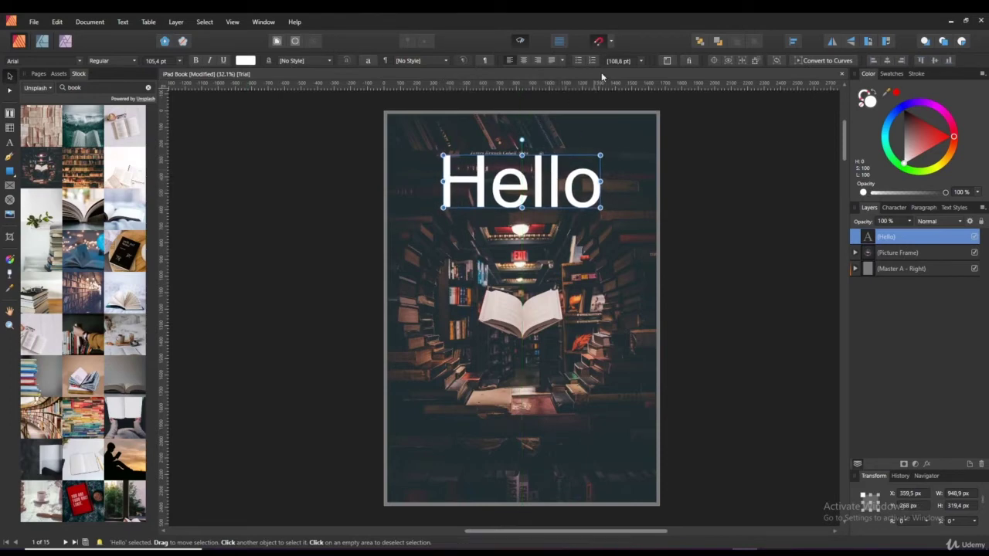
{"action": "left_click_drag", "start_coordinate": [550, 202], "coordinate": [551, 187]}
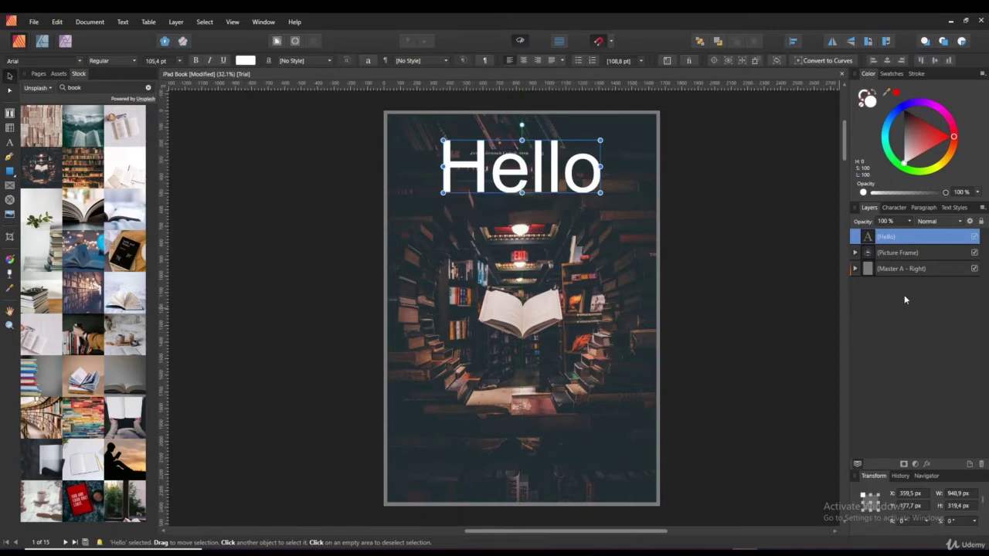
{"action": "left_click", "coordinate": [925, 339]}
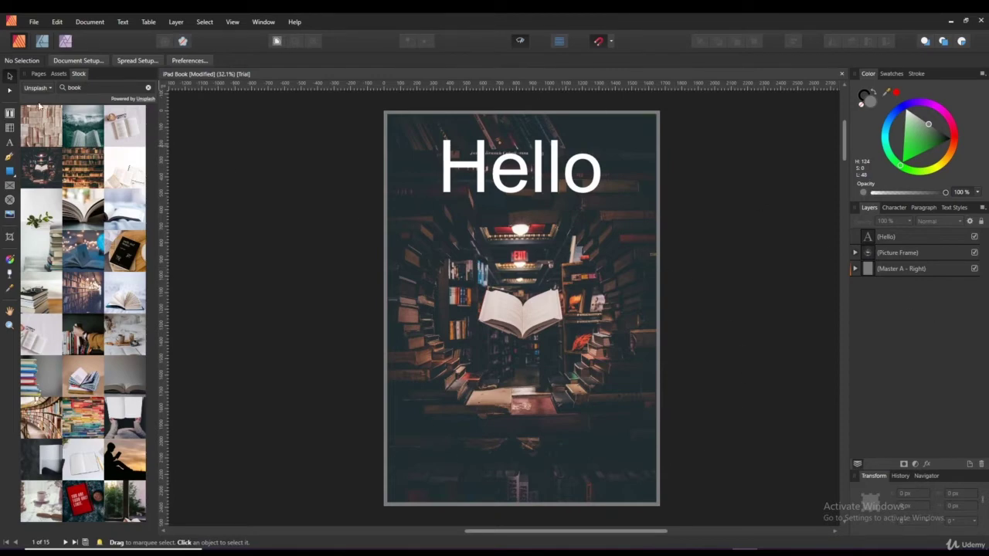
- Show the document's pages and review Page 1's master, picture frame and text layers one after another
{"action": "left_click", "coordinate": [38, 73]}
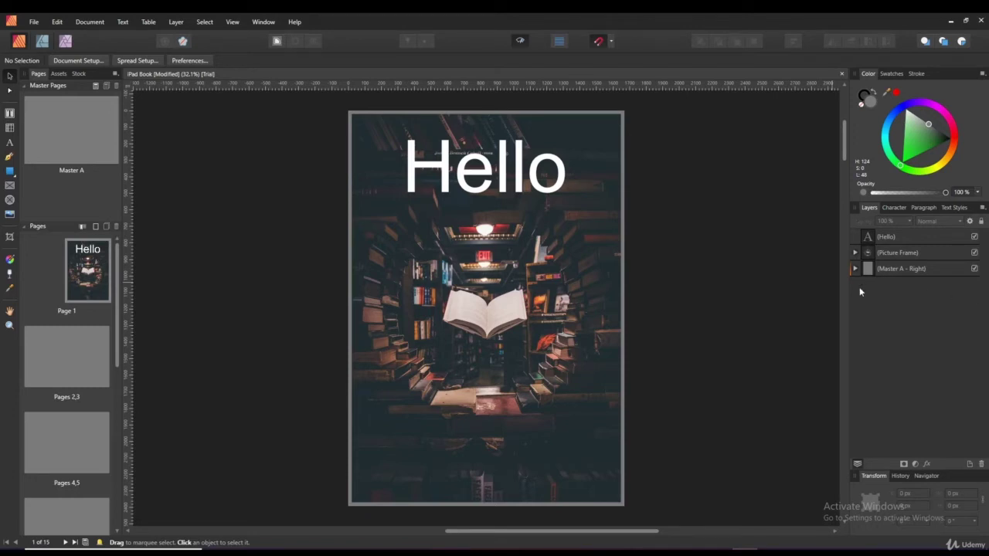
{"action": "left_click", "coordinate": [910, 271]}
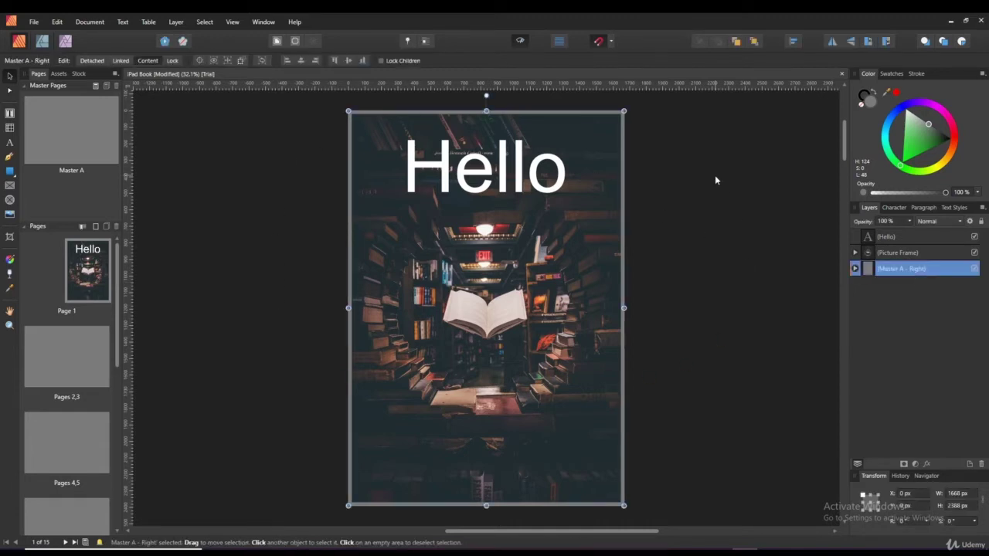
{"action": "left_click", "coordinate": [907, 253]}
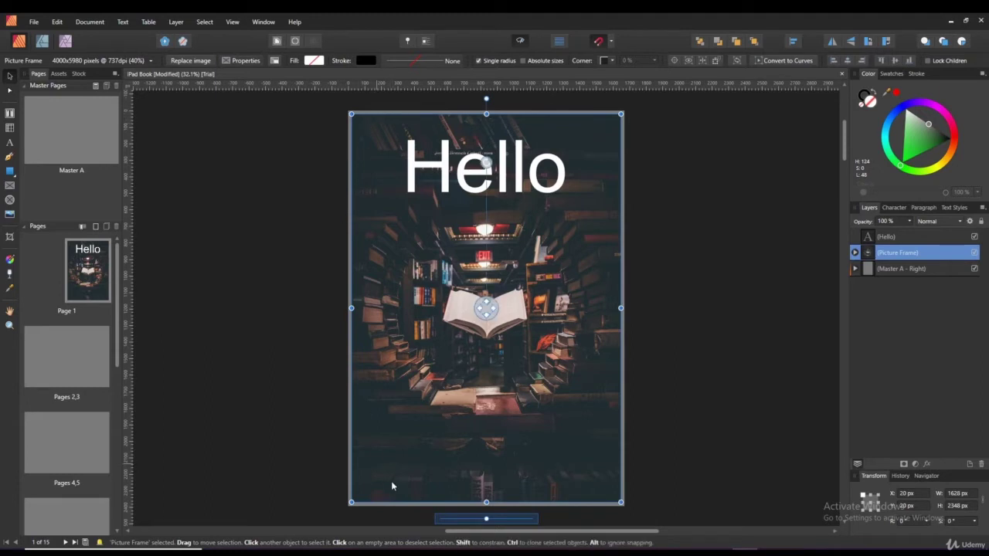
{"action": "left_click", "coordinate": [887, 237]}
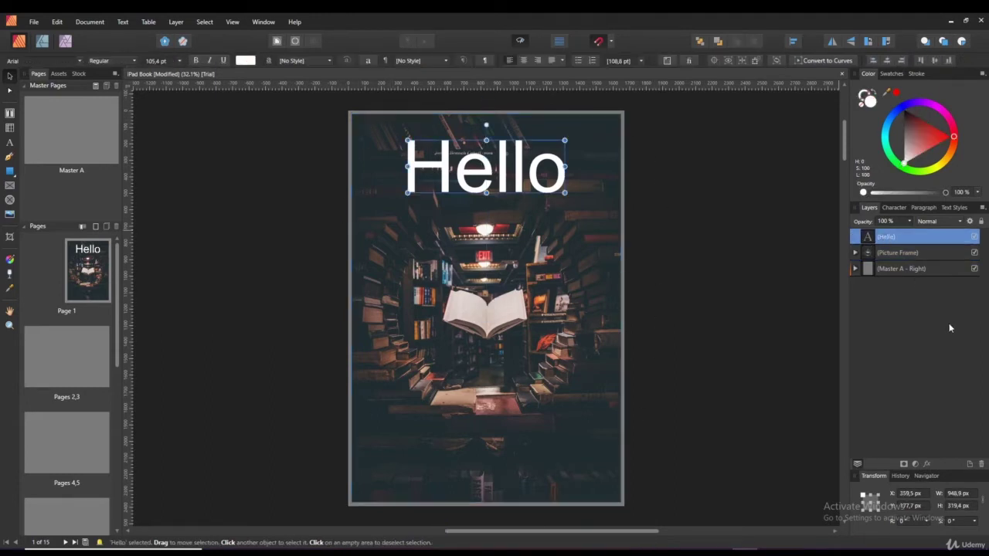
{"action": "left_click", "coordinate": [949, 323]}
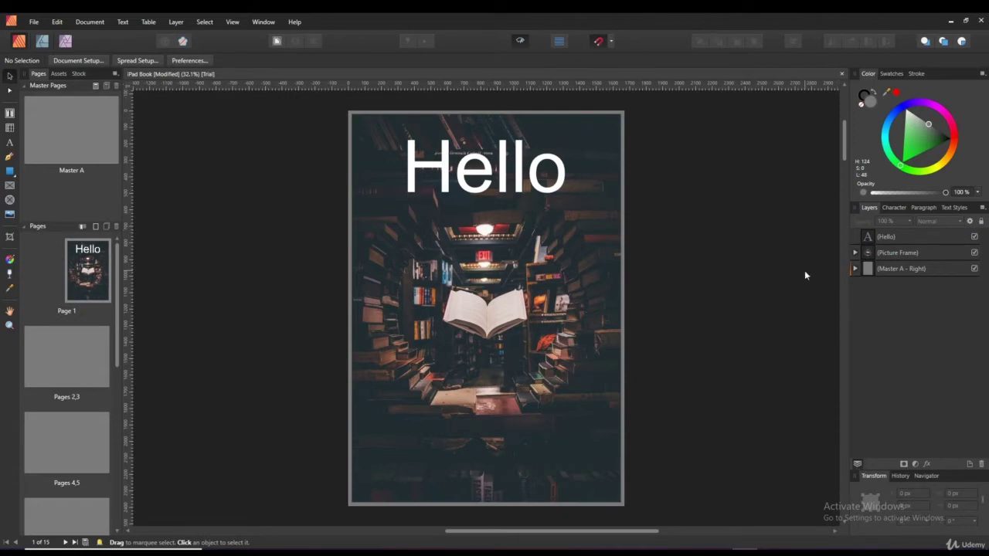
- Move the "Hello" text layer below the Picture Frame layer, and hide and reshow the picture frame to check the text behind it
{"action": "left_click_drag", "start_coordinate": [871, 242], "coordinate": [868, 264]}
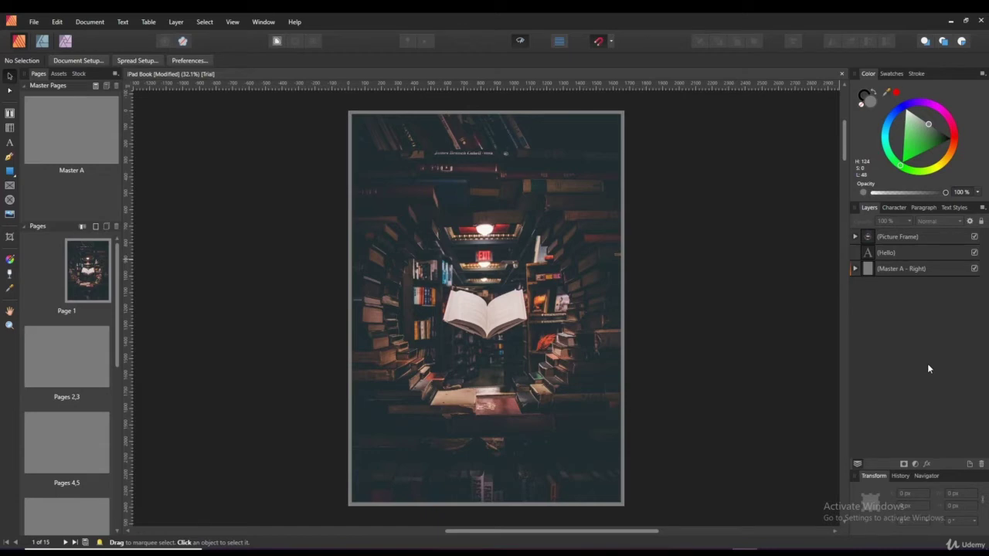
{"action": "left_click", "coordinate": [886, 255]}
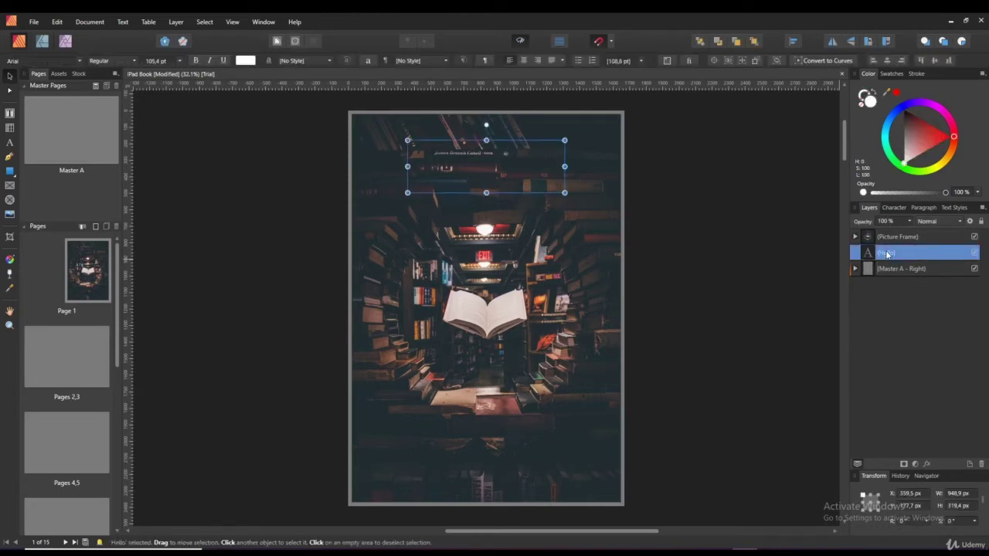
{"action": "double_click", "coordinate": [889, 254]}
{"action": "key", "text": "Escape"}
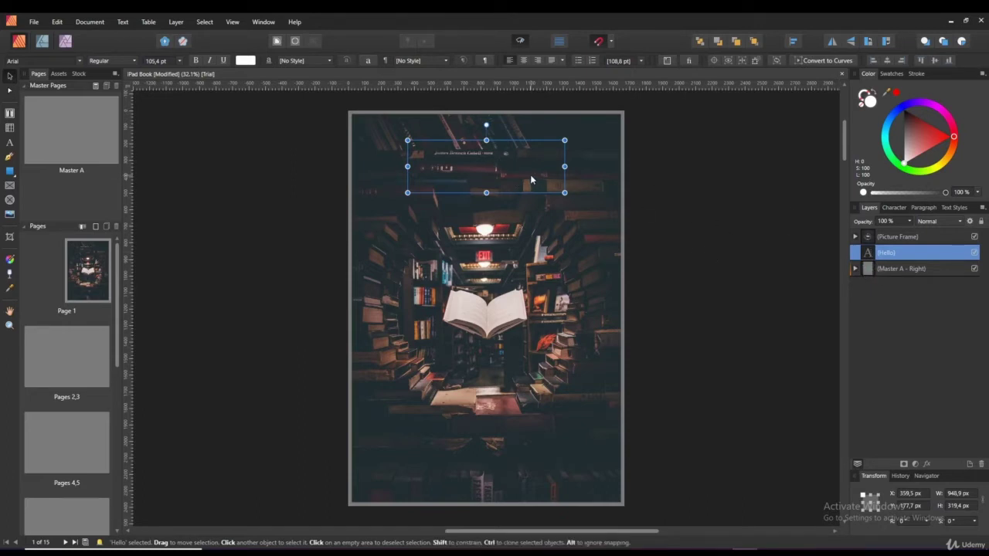
{"action": "left_click", "coordinate": [975, 237]}
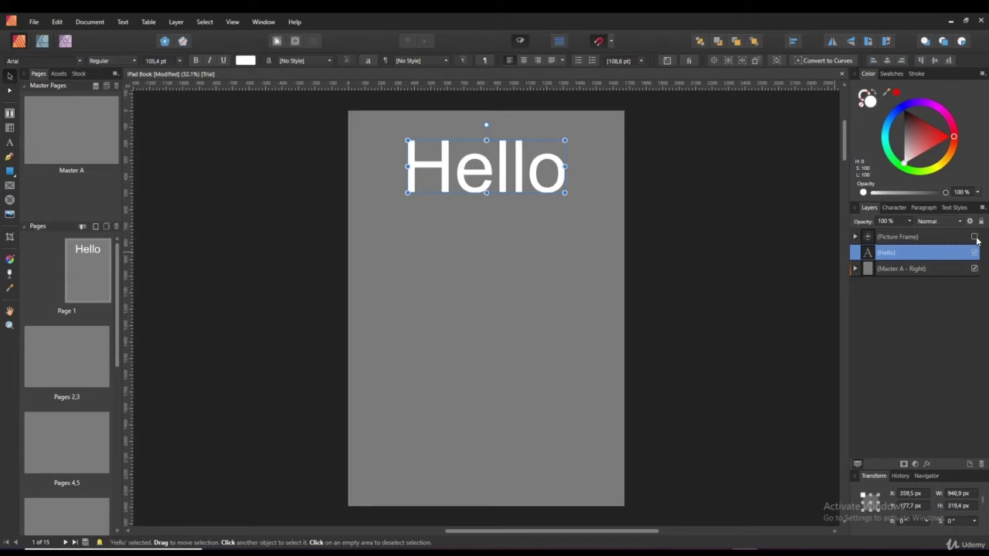
{"action": "left_click", "coordinate": [975, 237]}
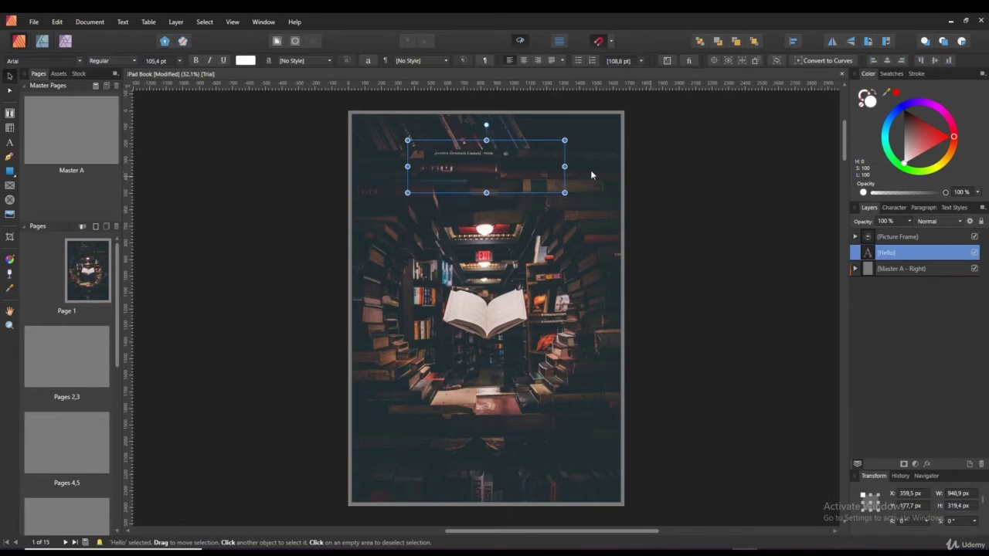
- Return the "Hello" text layer above the Picture Frame layer and deselect it
{"action": "mouse_move", "coordinate": [868, 255]}
{"action": "left_mouse_down"}
{"action": "mouse_move", "coordinate": [869, 236]}
{"action": "mouse_move", "coordinate": [871, 261]}
{"action": "left_mouse_up"}
{"action": "key", "text": "ctrl+z"}
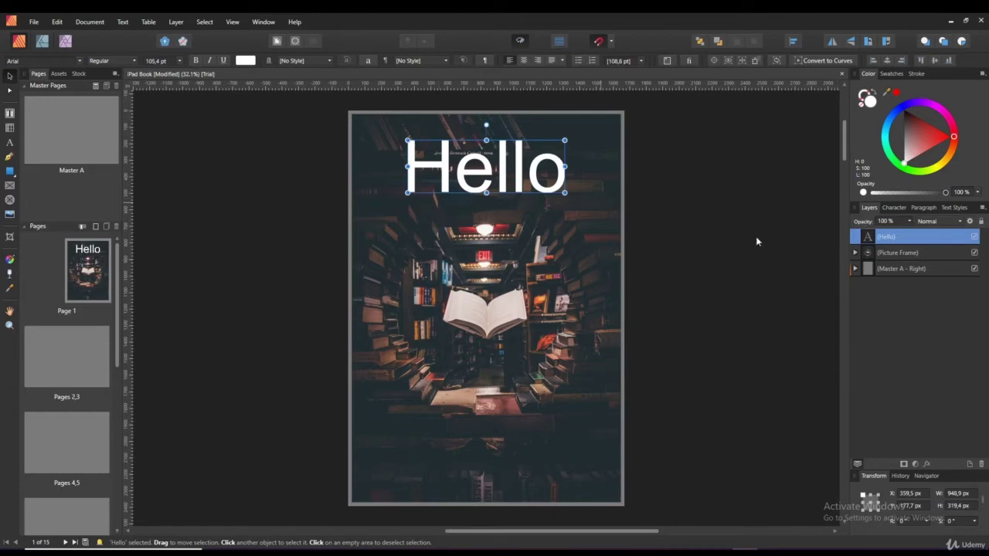
{"action": "key", "text": "Escape"}
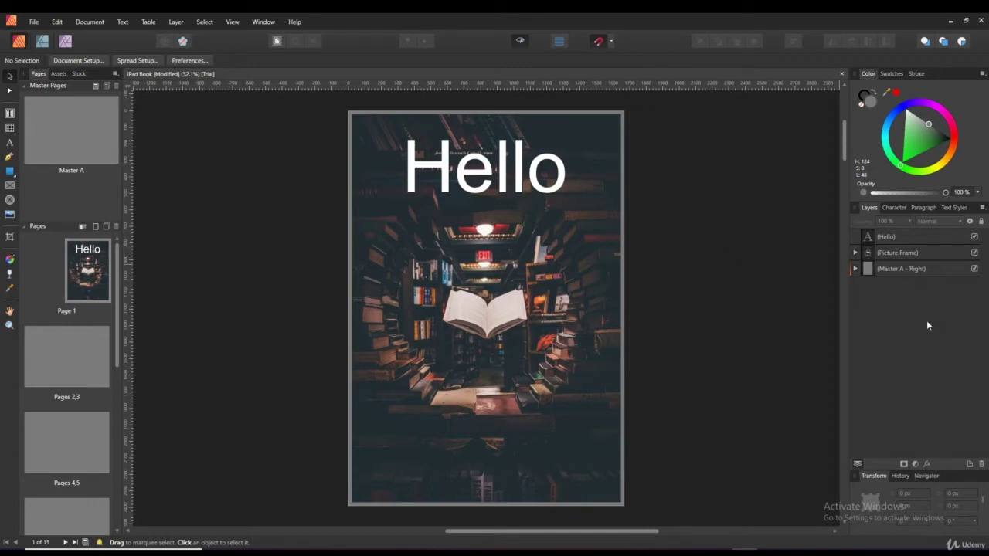
- Expand the Picture Frame layer and compare the frame with the image nested inside it
{"action": "left_click", "coordinate": [855, 253]}
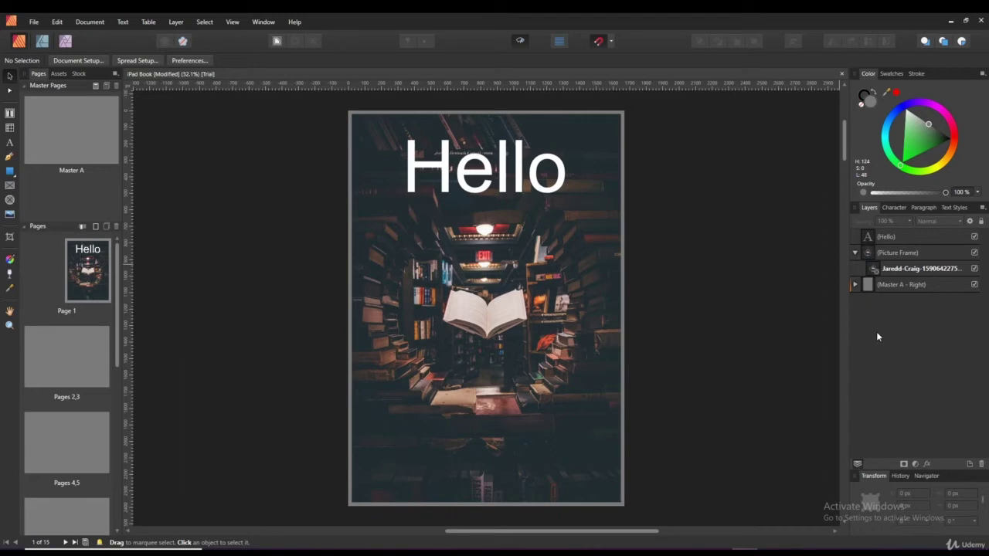
{"action": "left_click", "coordinate": [887, 254]}
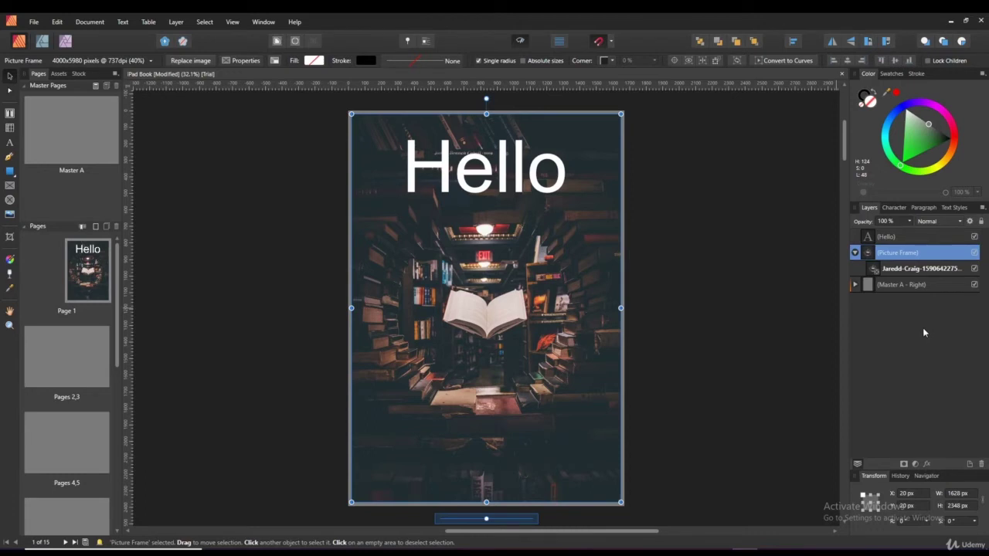
{"action": "left_click", "coordinate": [908, 270]}
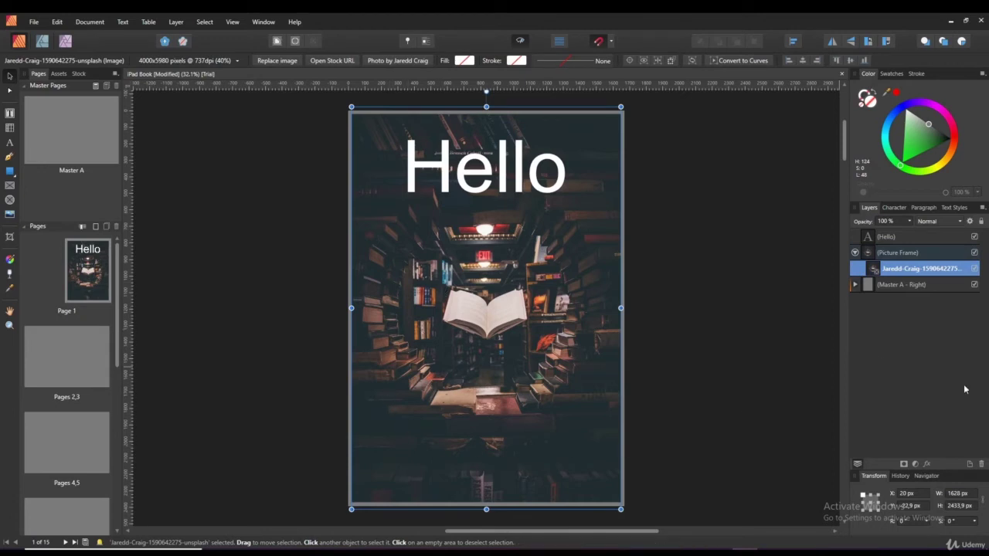
{"action": "left_click", "coordinate": [888, 271], "text": "ctrl"}
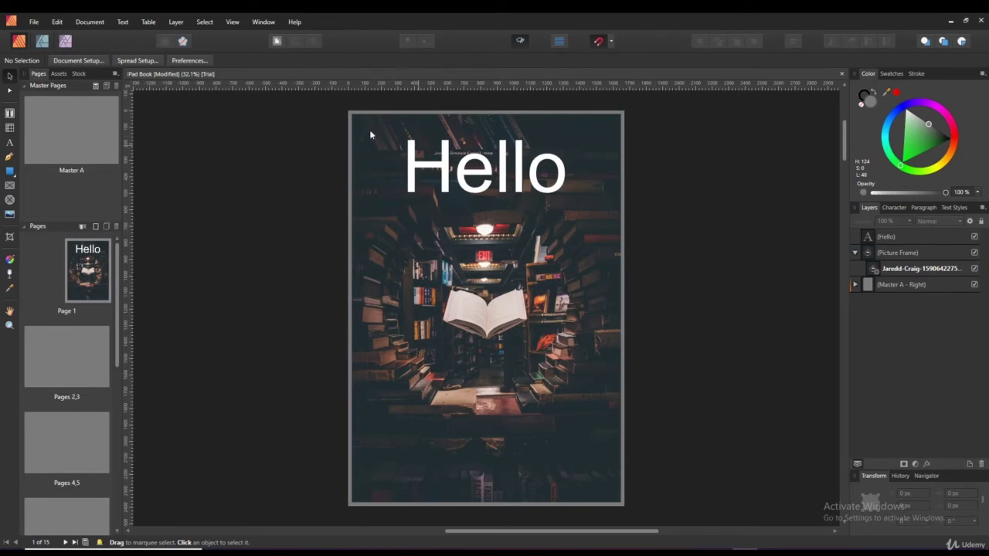
- Try shifting the nested photo sideways inside its picture frame, and undo the moves
{"action": "left_click", "coordinate": [904, 272]}
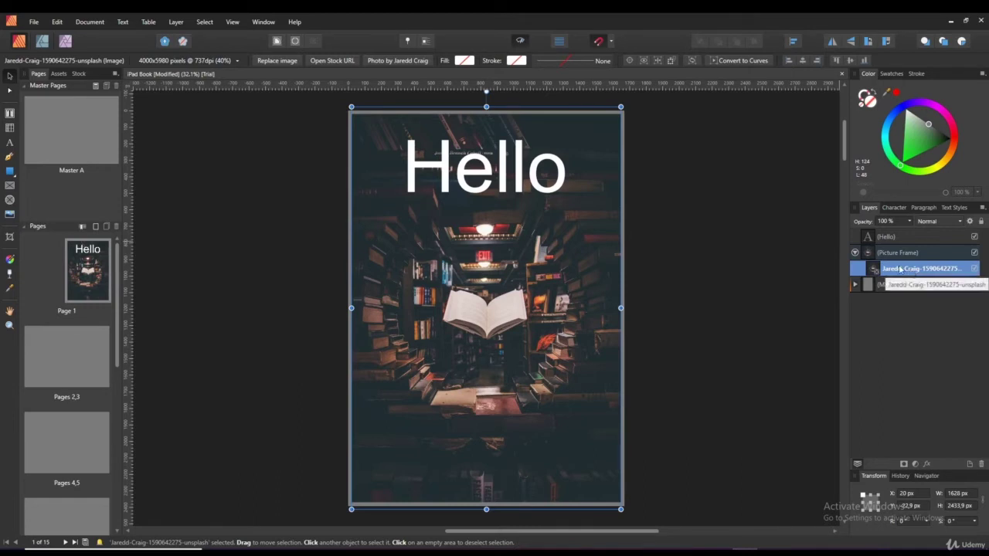
{"action": "left_click_drag", "start_coordinate": [552, 275], "coordinate": [632, 272]}
{"action": "left_click_drag", "start_coordinate": [572, 282], "coordinate": [429, 276]}
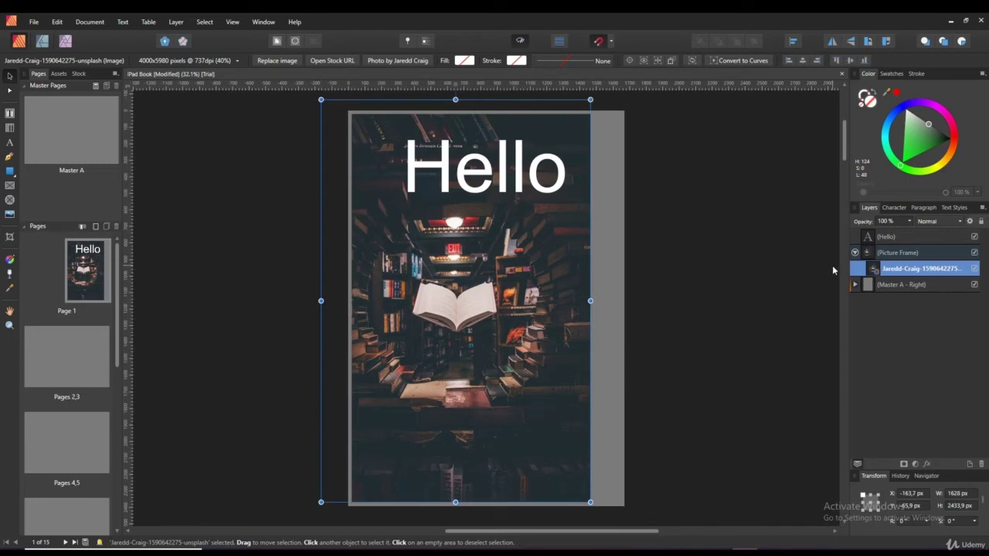
{"action": "key", "text": "ctrl+z"}
{"action": "key", "text": "ctrl+z"}
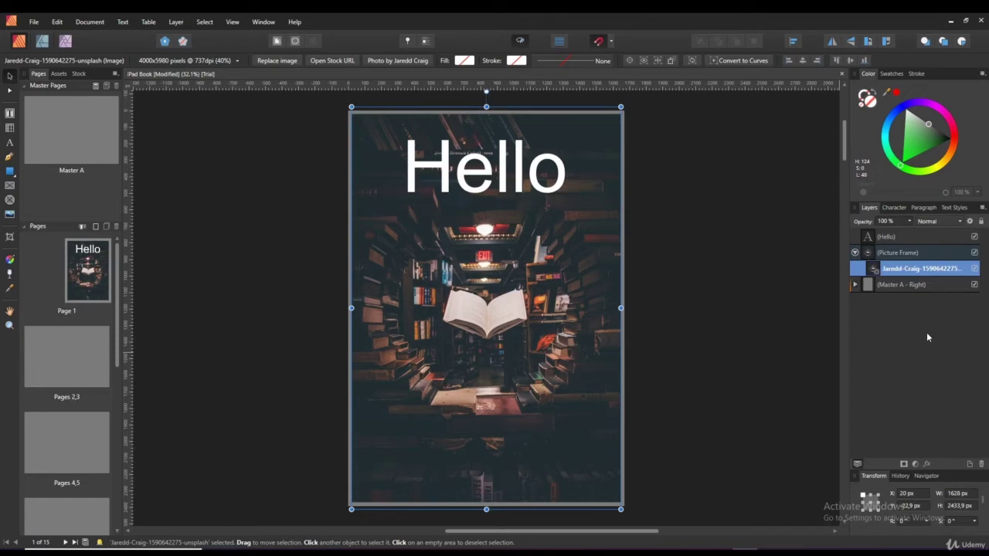
- Try the "Hello" text layer below the picture frame, and nest it inside the Picture Frame layer above the image
{"action": "left_click", "coordinate": [867, 239]}
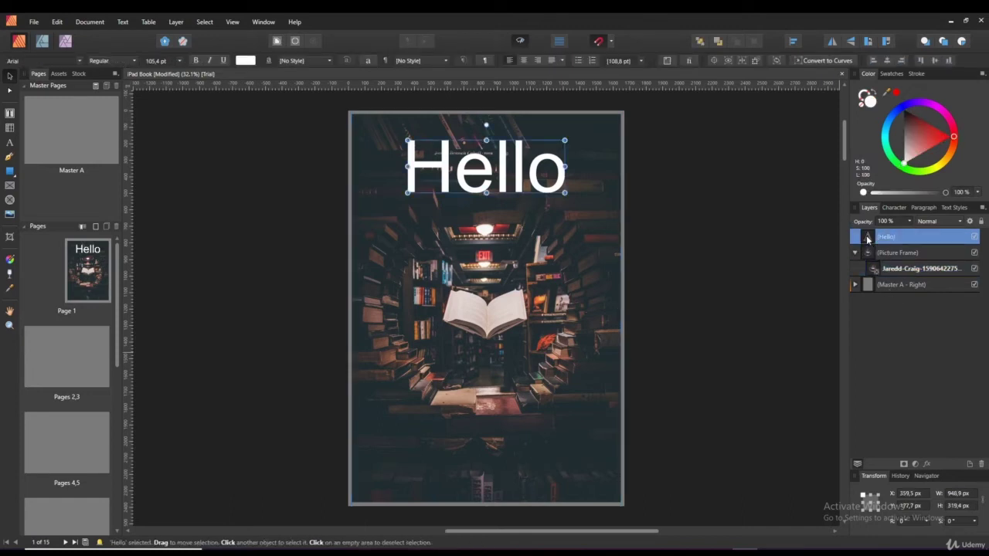
{"action": "left_click_drag", "start_coordinate": [867, 240], "coordinate": [848, 263]}
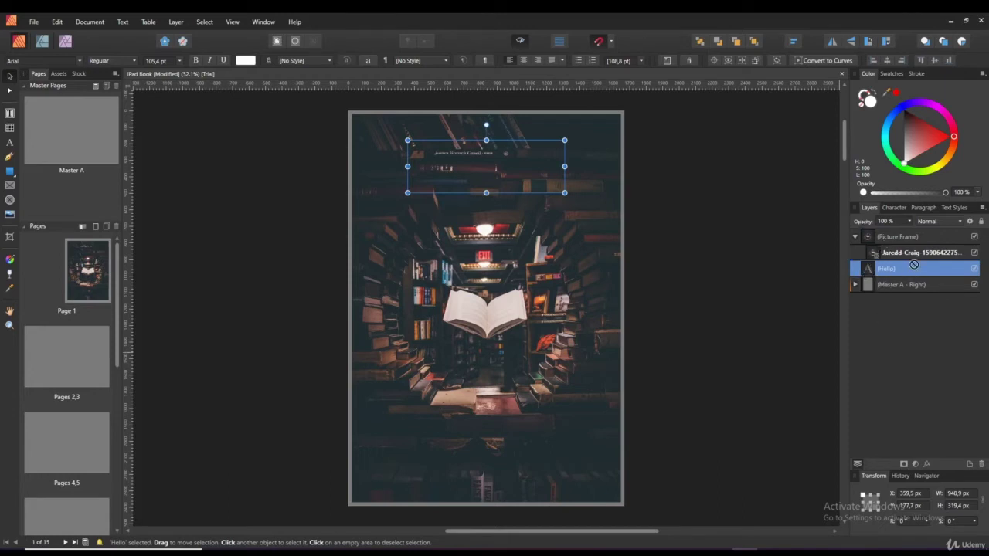
{"action": "left_click_drag", "start_coordinate": [910, 260], "coordinate": [892, 245]}
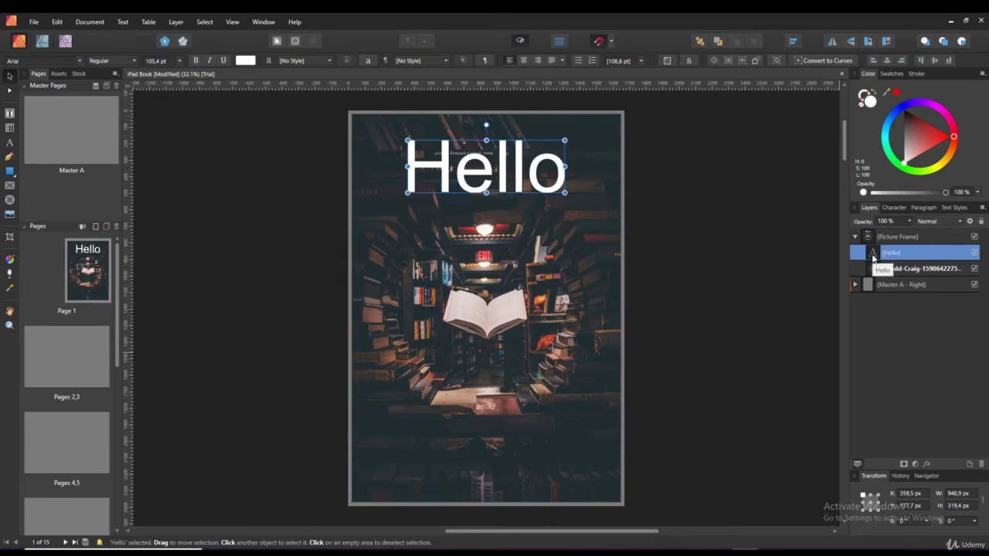
{"action": "left_click_drag", "start_coordinate": [873, 257], "coordinate": [855, 282]}
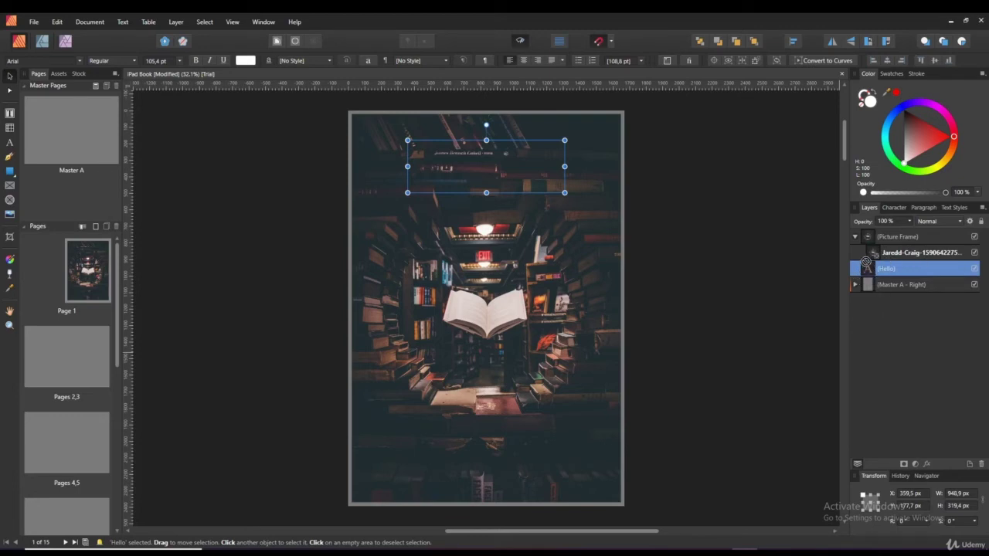
{"action": "left_click_drag", "start_coordinate": [866, 262], "coordinate": [885, 255]}
{"action": "mouse_move", "coordinate": [881, 265]}
{"action": "left_mouse_down"}
{"action": "mouse_move", "coordinate": [875, 275]}
{"action": "mouse_move", "coordinate": [871, 255]}
{"action": "left_mouse_up"}
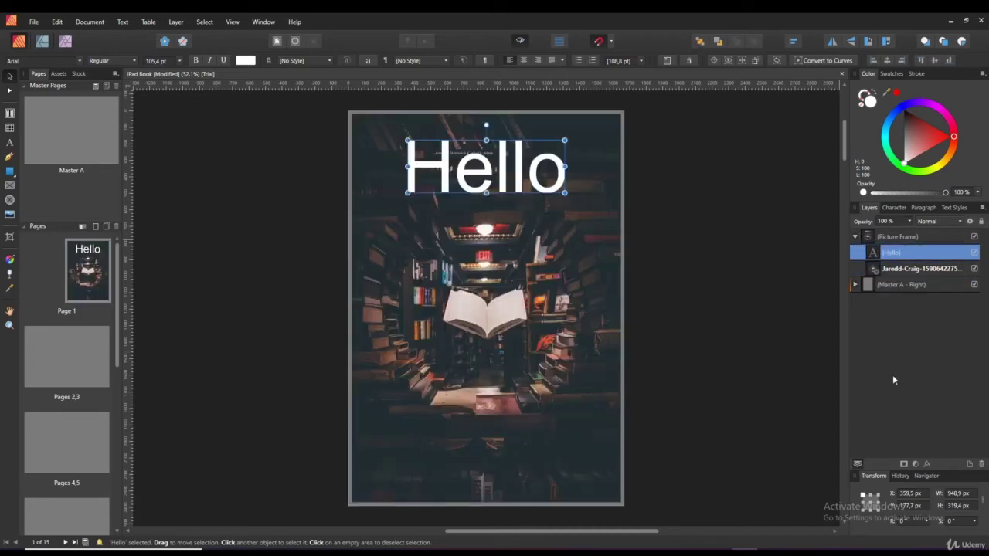
- Compare the picture frame with its nested text, and move the "Hello" text slightly up to about Y 134.1 px
{"action": "left_click", "coordinate": [887, 241]}
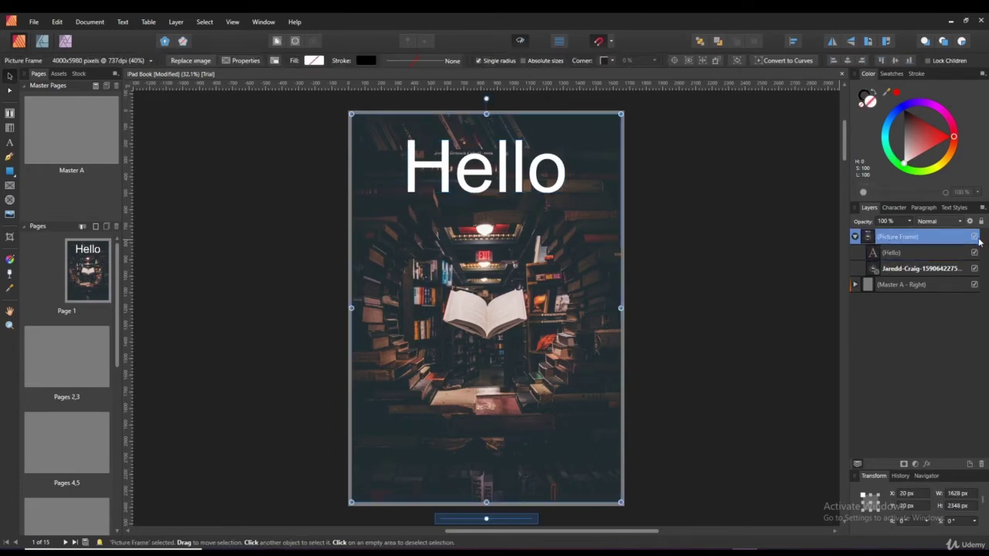
{"action": "left_click", "coordinate": [900, 253]}
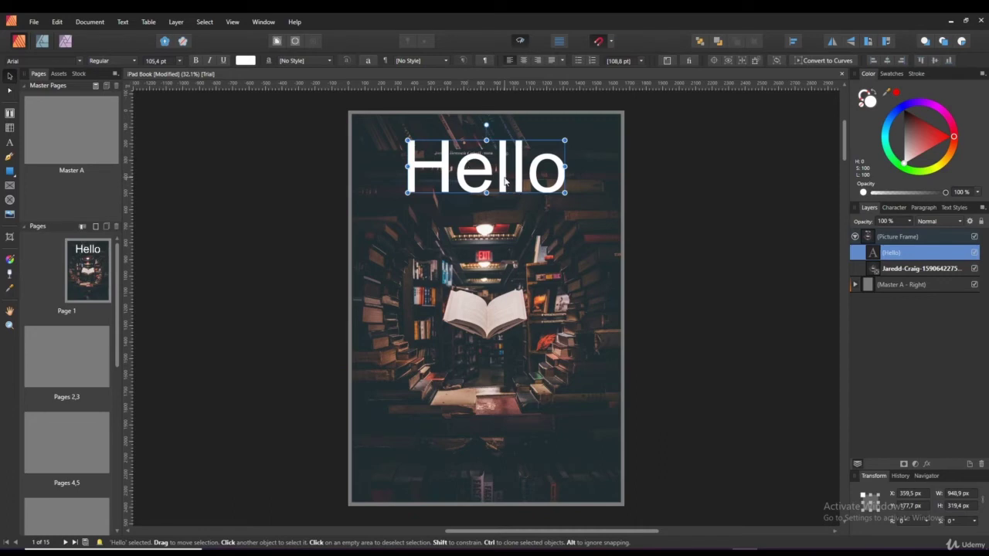
{"action": "mouse_move", "coordinate": [504, 180]}
{"action": "left_mouse_down"}
{"action": "mouse_move", "coordinate": [639, 182]}
{"action": "mouse_move", "coordinate": [586, 179]}
{"action": "mouse_move", "coordinate": [675, 172]}
{"action": "mouse_move", "coordinate": [503, 173]}
{"action": "left_mouse_up"}
- Nest the "Hello" text layer inside the image layer and expand that layer
{"action": "left_click_drag", "start_coordinate": [873, 255], "coordinate": [885, 277]}
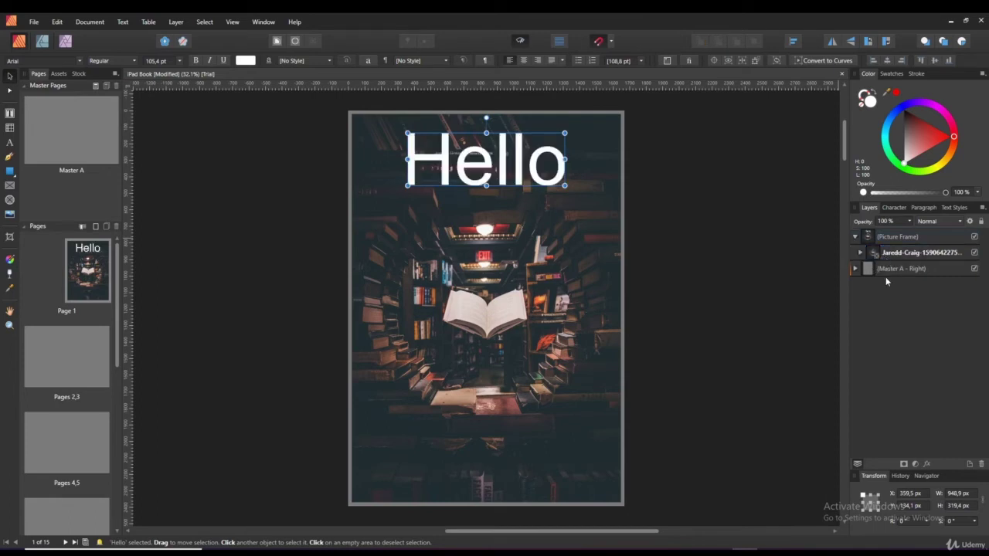
{"action": "left_click", "coordinate": [859, 255]}
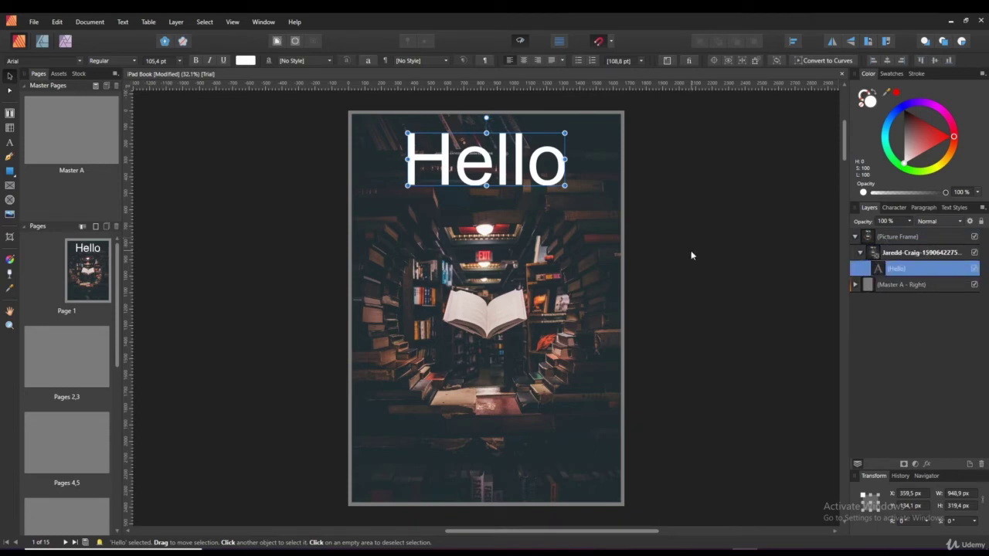
- Try moving the image with its nested "Hello" text to about X -384.7 px, and shift the text separately to about X 294.3 px
{"action": "left_click", "coordinate": [887, 251]}
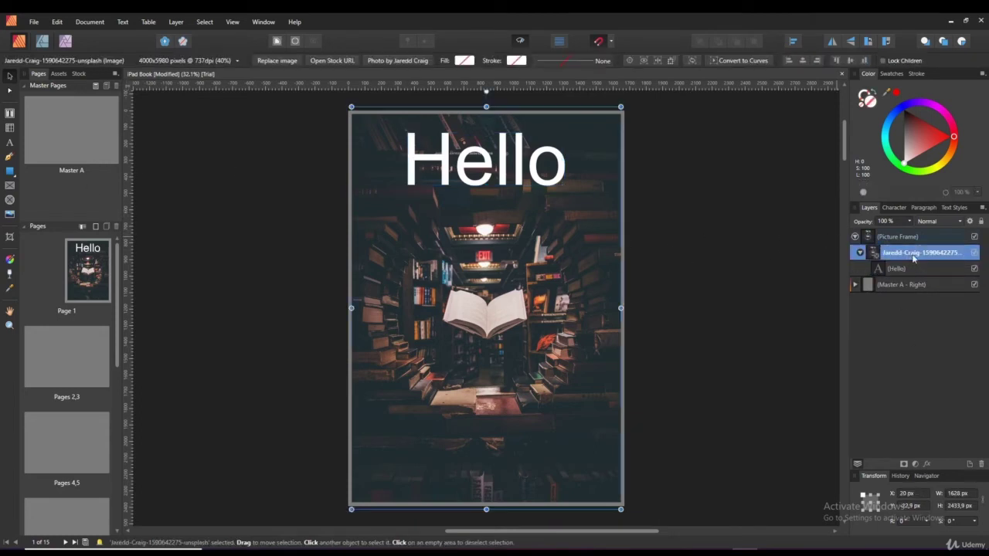
{"action": "left_click_drag", "start_coordinate": [490, 301], "coordinate": [425, 309]}
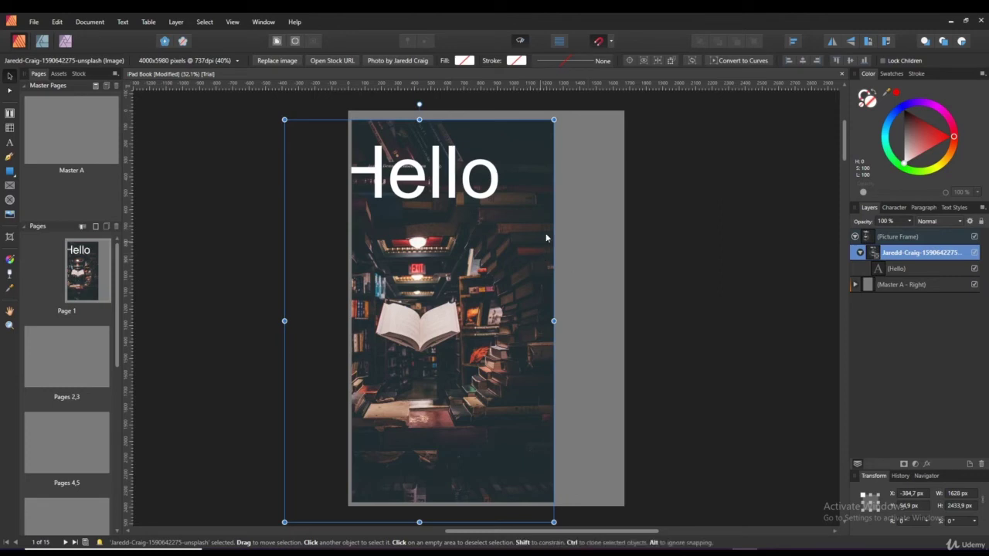
{"action": "left_click", "coordinate": [900, 269]}
{"action": "left_click_drag", "start_coordinate": [435, 175], "coordinate": [483, 177]}
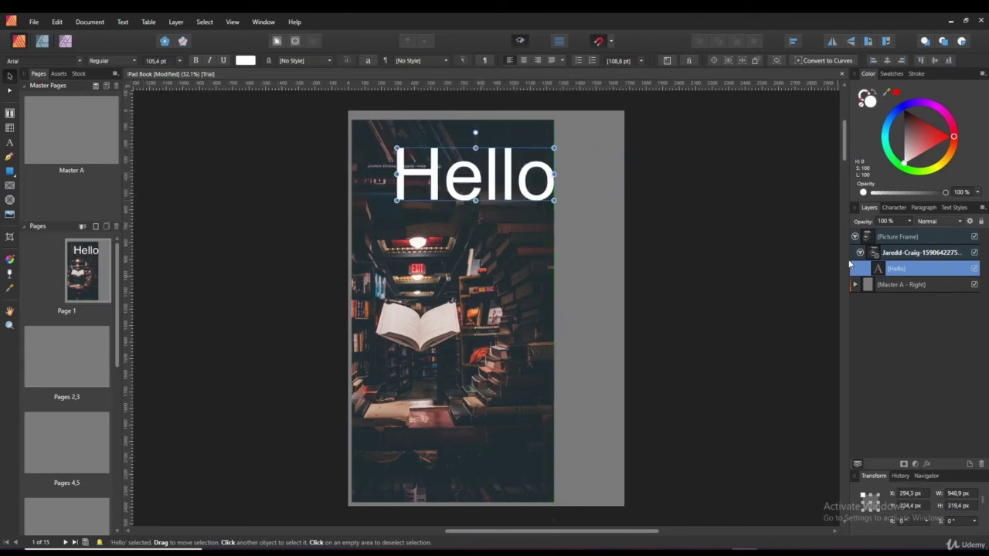
{"action": "mouse_move", "coordinate": [873, 269]}
{"action": "left_mouse_down"}
{"action": "mouse_move", "coordinate": [889, 284]}
{"action": "mouse_move", "coordinate": [875, 252]}
{"action": "left_mouse_up"}
{"action": "left_click_drag", "start_coordinate": [467, 185], "coordinate": [585, 174]}
{"action": "left_click", "coordinate": [586, 175]}
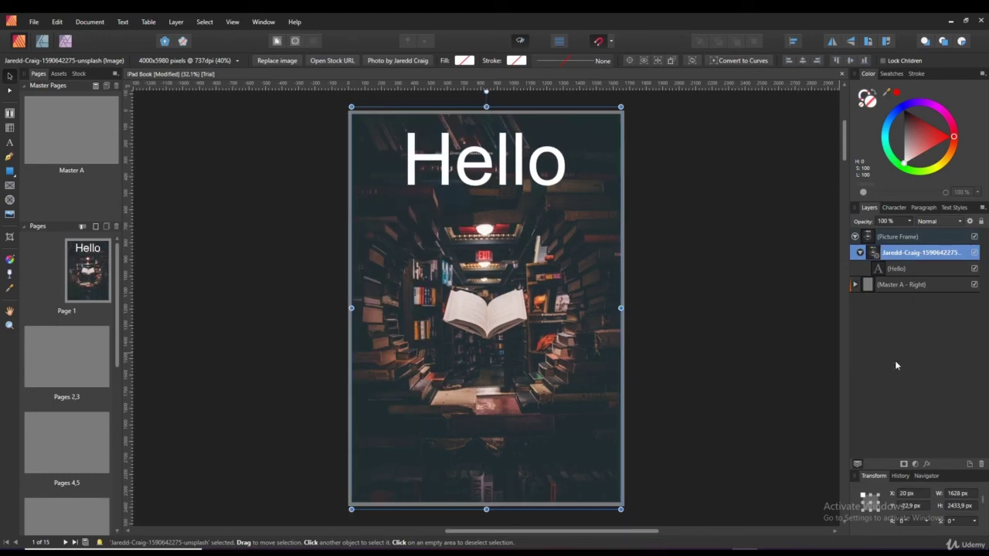
- Undo nesting the text in the image, move the "Hello" layer out above the Picture Frame layer, and deselect it
{"action": "key", "text": "ctrl+z"}
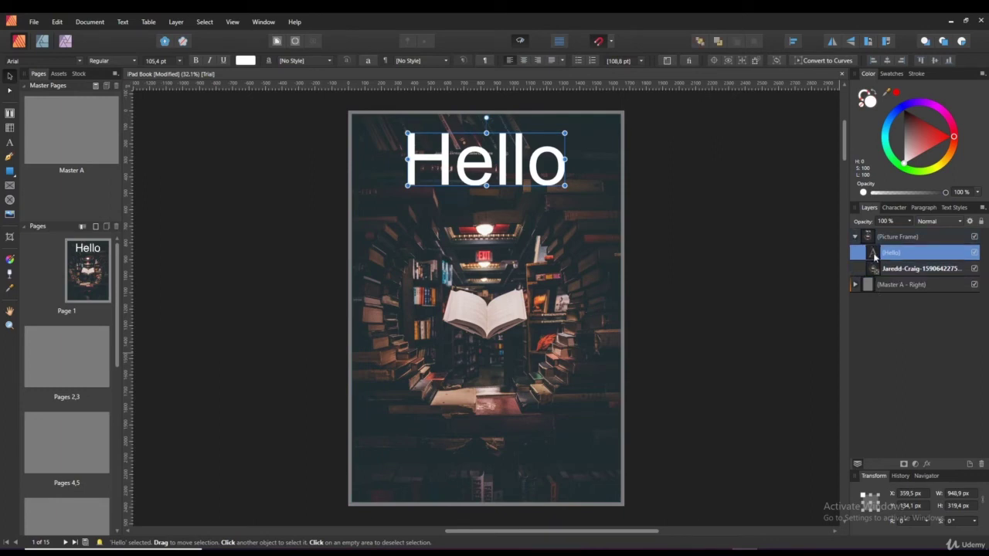
{"action": "left_click_drag", "start_coordinate": [875, 258], "coordinate": [856, 235]}
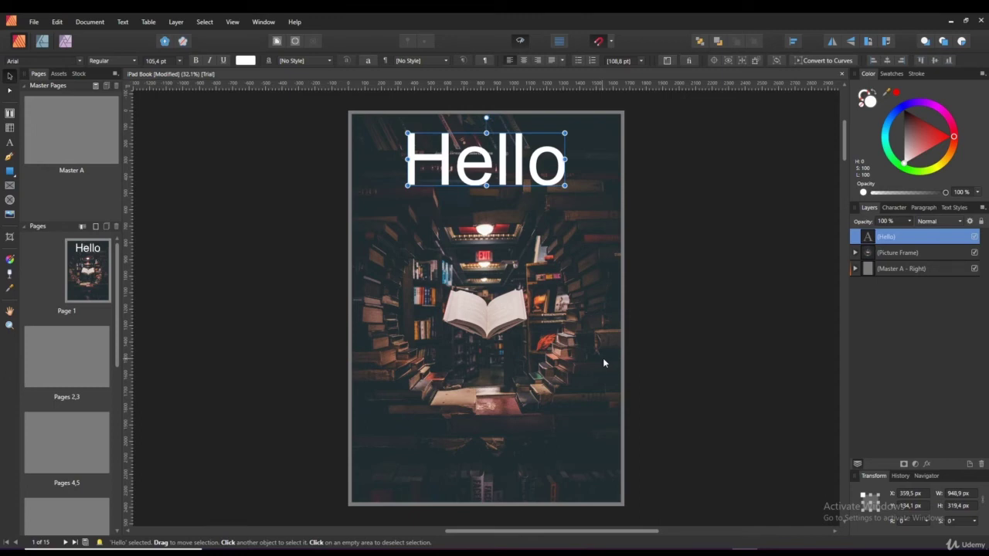
{"action": "key", "text": "Escape"}
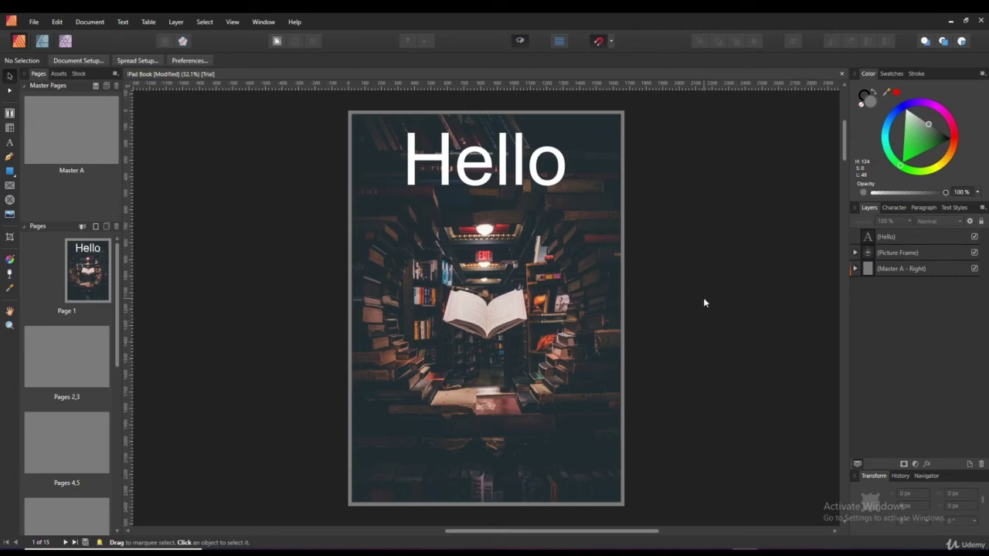
- Preview different blend modes on the "Hello" text layer and try out its layer opacity, leaving it at Normal and 100 %
{"action": "left_click", "coordinate": [903, 238]}
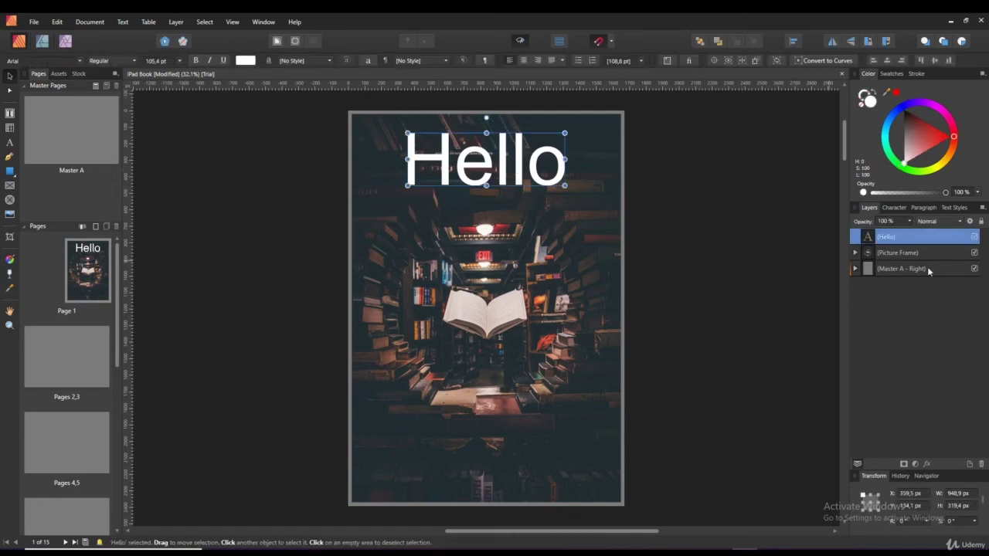
{"action": "left_click", "coordinate": [952, 222]}
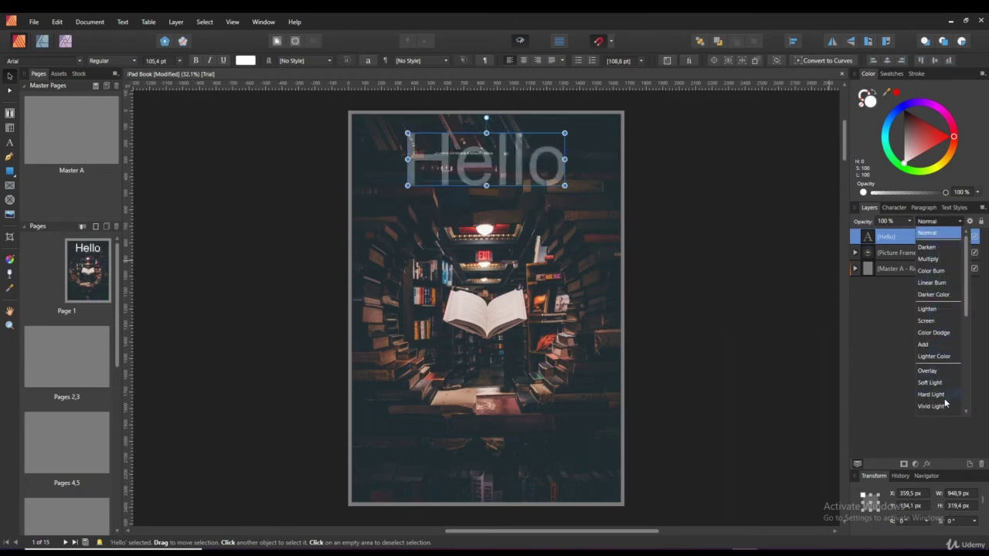
{"action": "scroll", "coordinate": [935, 379], "scroll_direction": "down", "scroll_amount": 3}
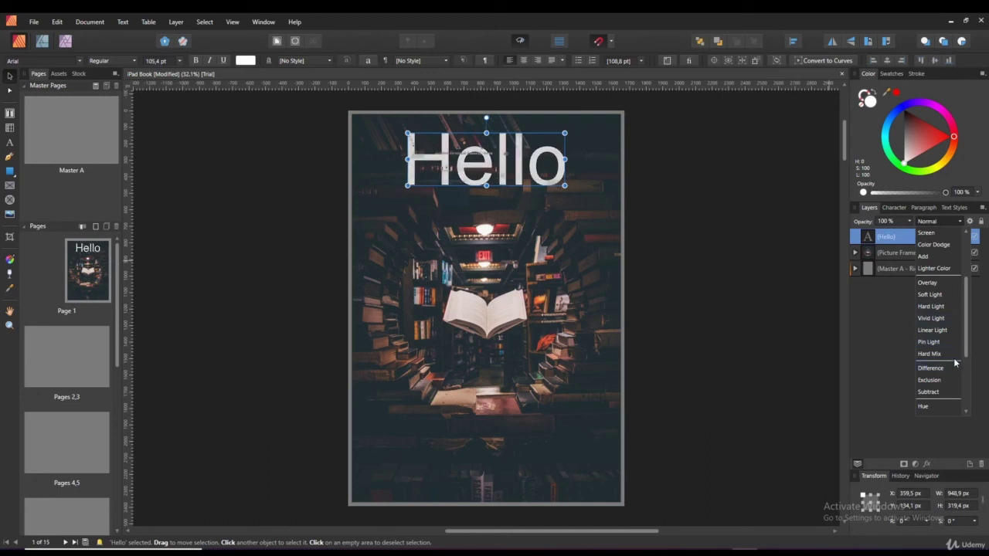
{"action": "left_click", "coordinate": [947, 224]}
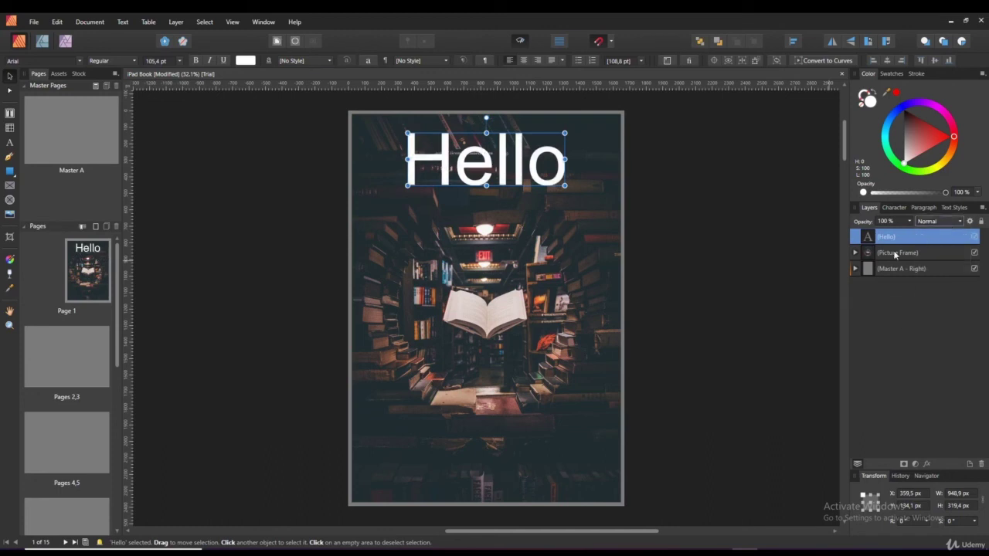
{"action": "left_click", "coordinate": [910, 222]}
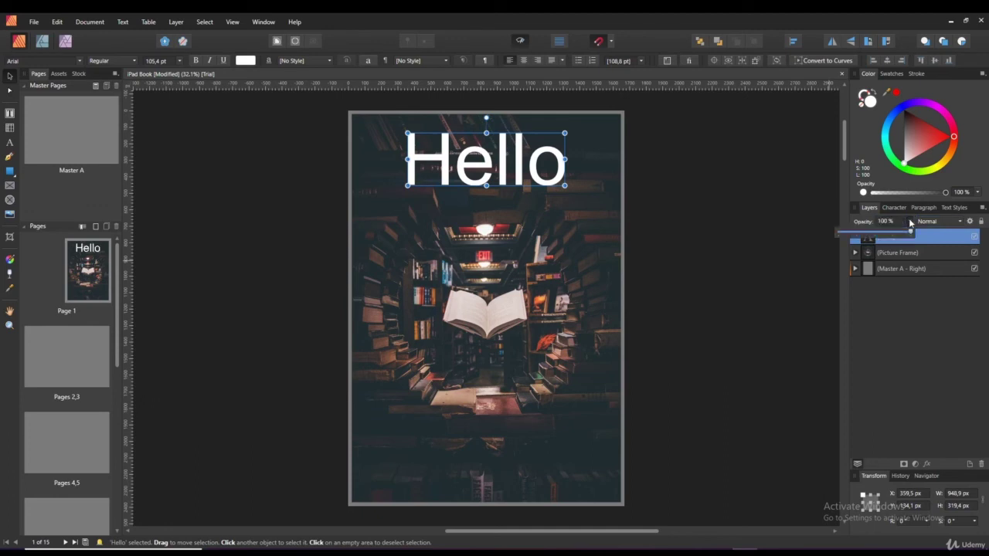
{"action": "mouse_move", "coordinate": [908, 230]}
{"action": "left_mouse_down"}
{"action": "mouse_move", "coordinate": [844, 238]}
{"action": "mouse_move", "coordinate": [909, 230]}
{"action": "mouse_move", "coordinate": [909, 221]}
{"action": "left_mouse_up"}
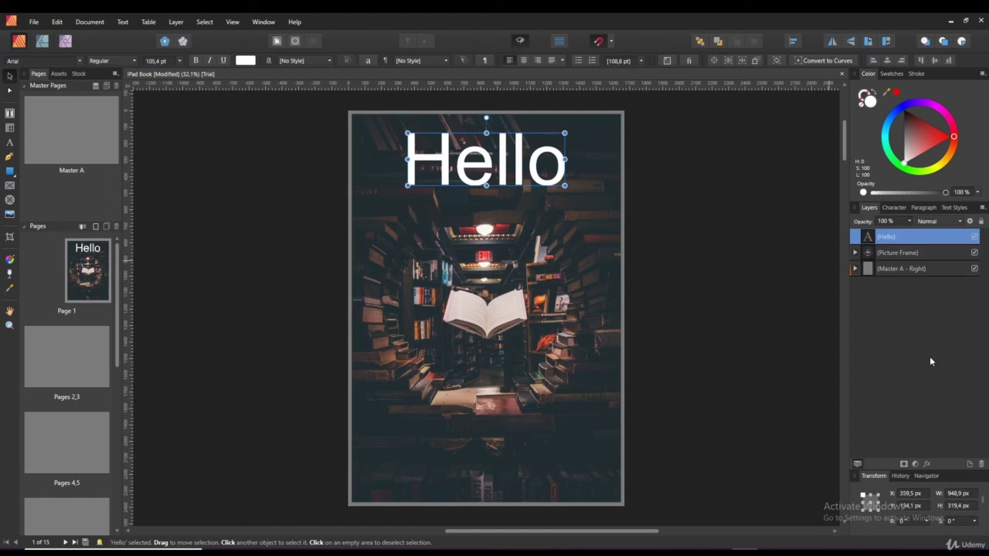
- Expand the Picture Frame layer and add a Curves adjustment inside it, above the photo
{"action": "left_click", "coordinate": [915, 465]}
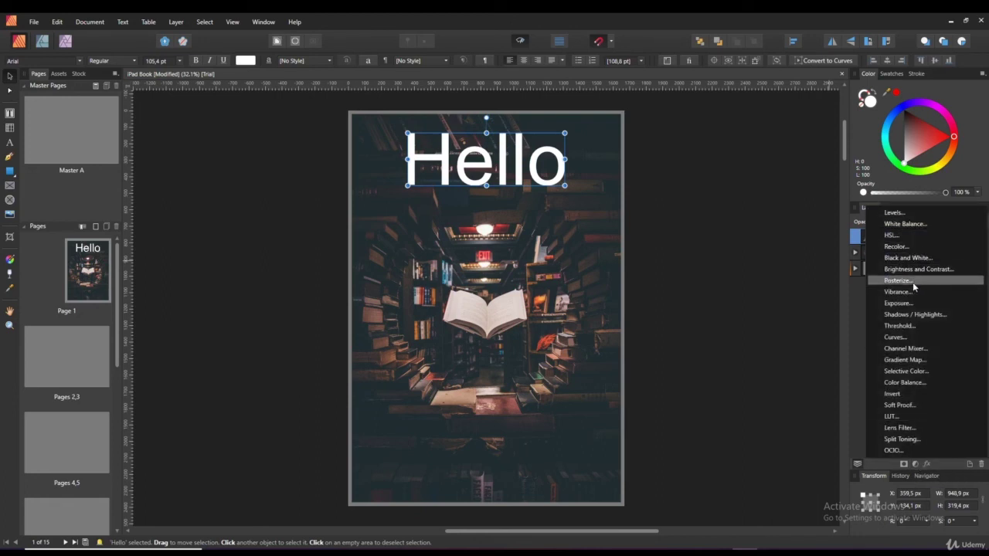
{"action": "left_click", "coordinate": [897, 253]}
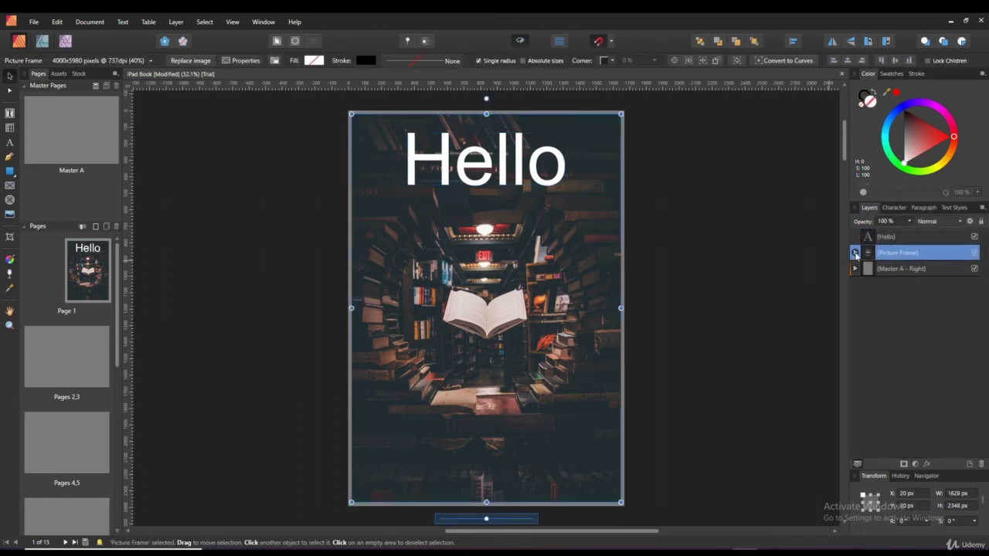
{"action": "left_click", "coordinate": [855, 252]}
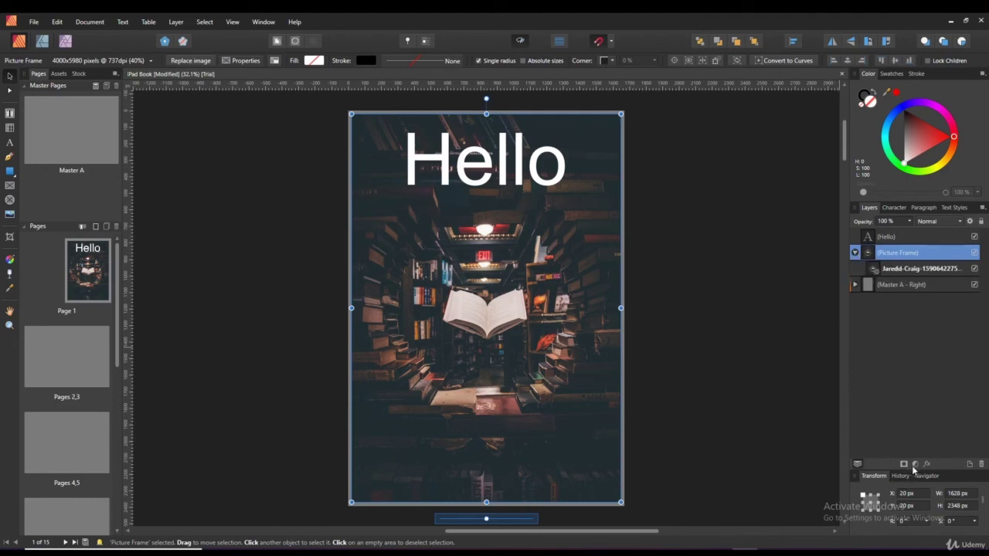
{"action": "left_click", "coordinate": [903, 465]}
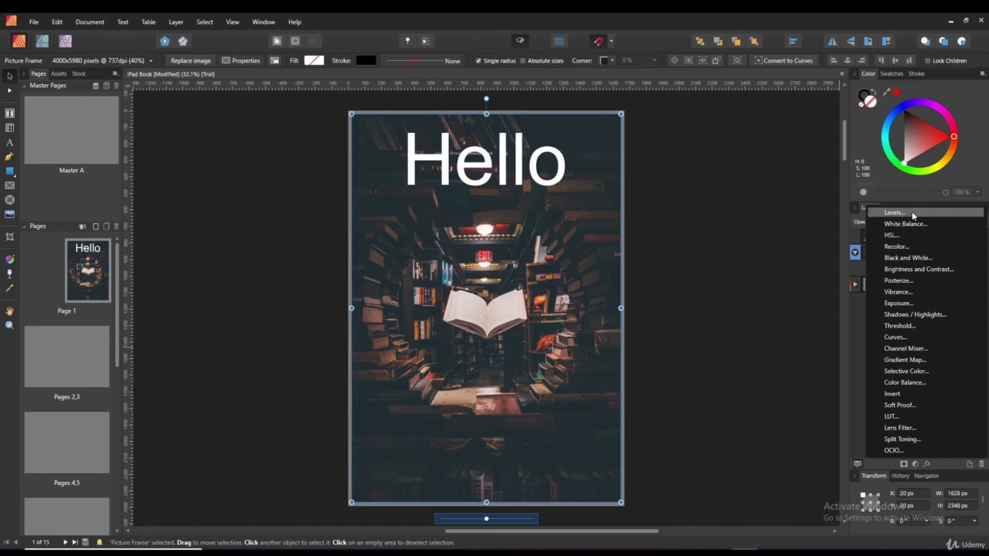
{"action": "left_click", "coordinate": [921, 338]}
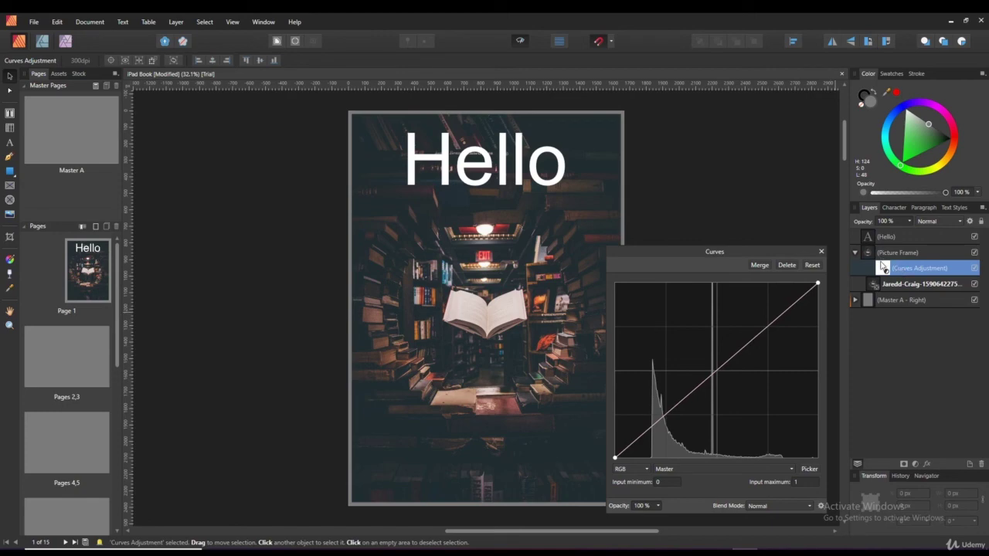
- Darken the photo by pulling the master curve below the diagonal with three added points, and close the Curves settings
{"action": "left_click_drag", "start_coordinate": [717, 373], "coordinate": [741, 401]}
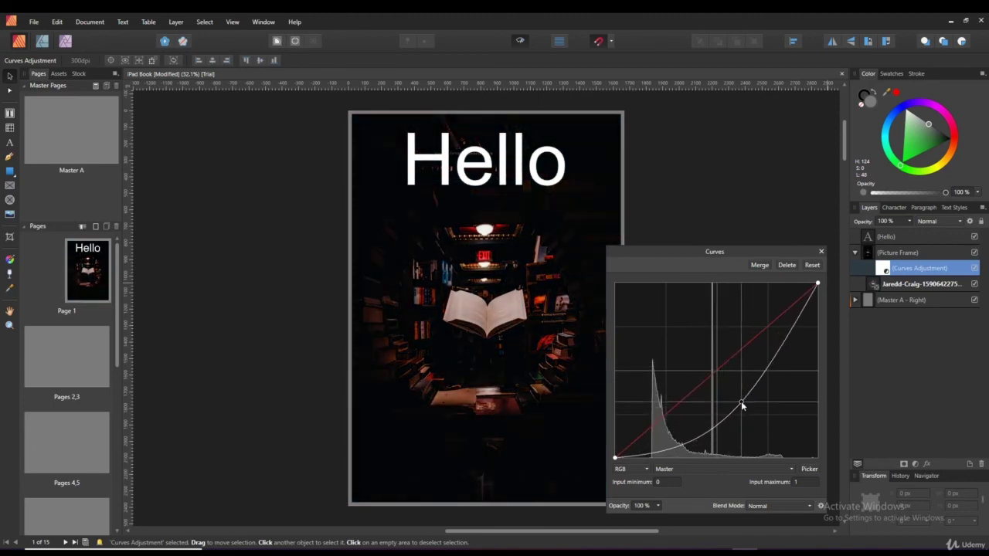
{"action": "mouse_move", "coordinate": [706, 434]}
{"action": "left_mouse_down"}
{"action": "mouse_move", "coordinate": [710, 447]}
{"action": "mouse_move", "coordinate": [695, 425]}
{"action": "left_mouse_up"}
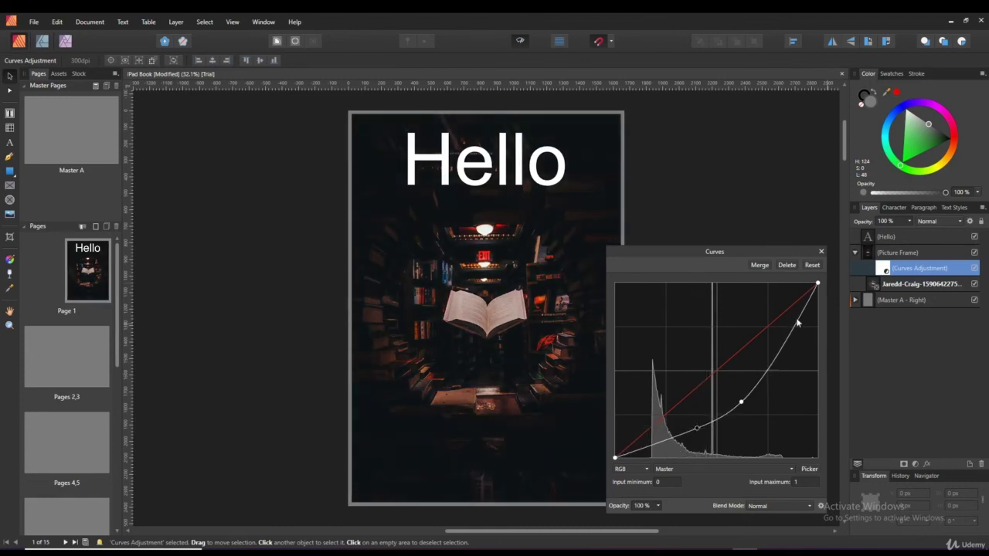
{"action": "left_click_drag", "start_coordinate": [800, 323], "coordinate": [804, 320]}
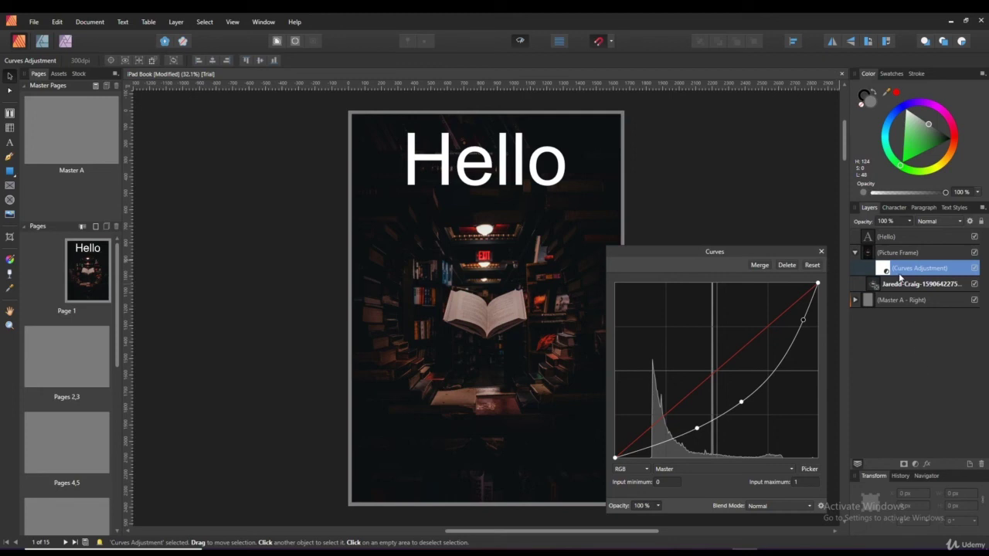
{"action": "left_click", "coordinate": [822, 251]}
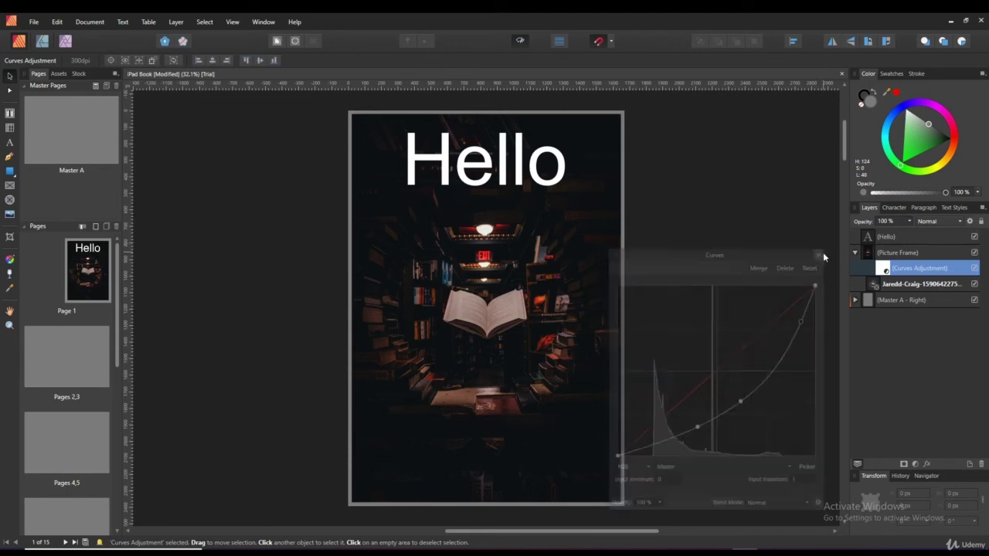
- Move the Curves adjustment out of the Picture Frame to above the "Hello" layer, and toggle its visibility repeatedly to compare, leaving it hidden
{"action": "left_click_drag", "start_coordinate": [879, 276], "coordinate": [875, 234]}
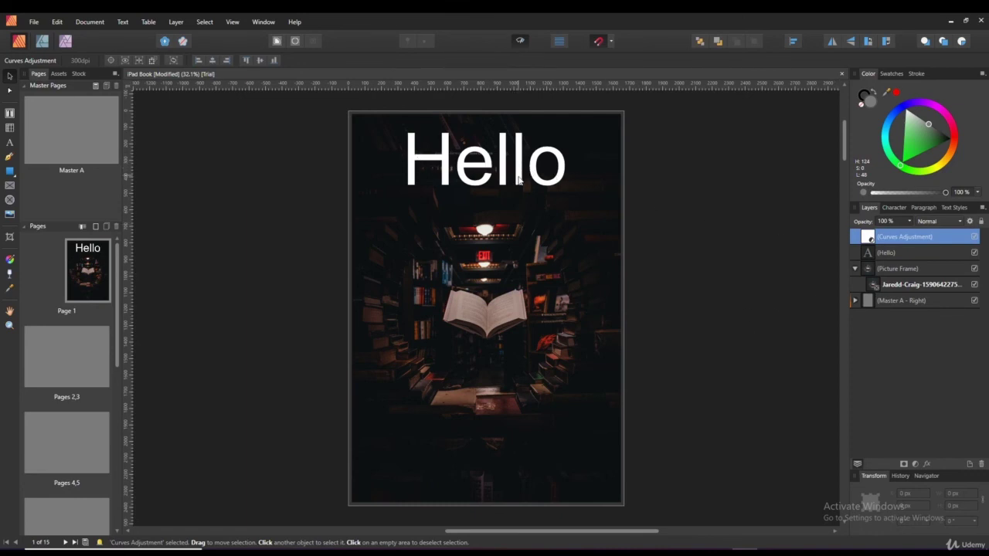
{"action": "left_click", "coordinate": [975, 239]}
{"action": "left_click", "coordinate": [976, 239]}
{"action": "left_click", "coordinate": [976, 239]}
{"action": "left_click", "coordinate": [976, 240]}
{"action": "left_click", "coordinate": [976, 239]}
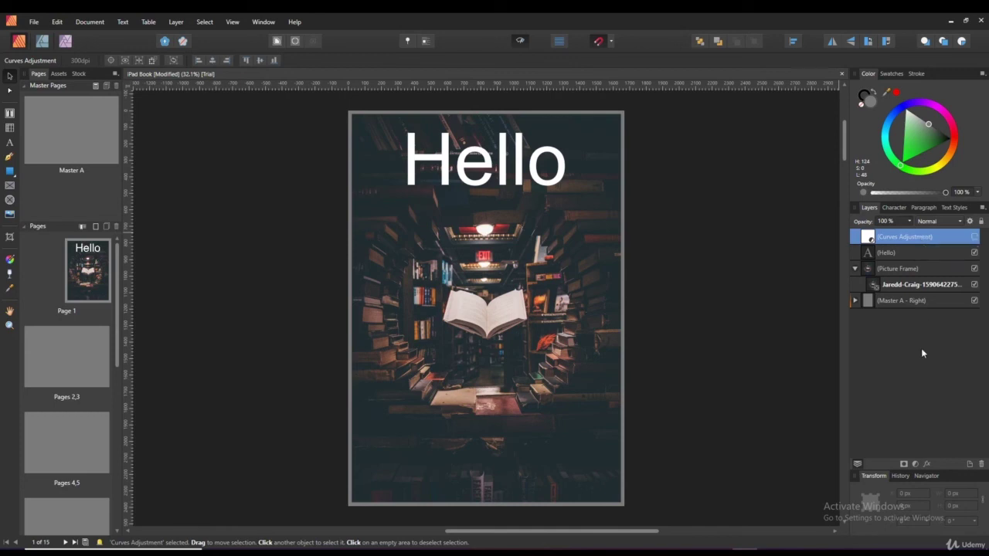
- Delete the Curves adjustment layer and collapse the Picture Frame layer
{"action": "key", "text": "Delete"}
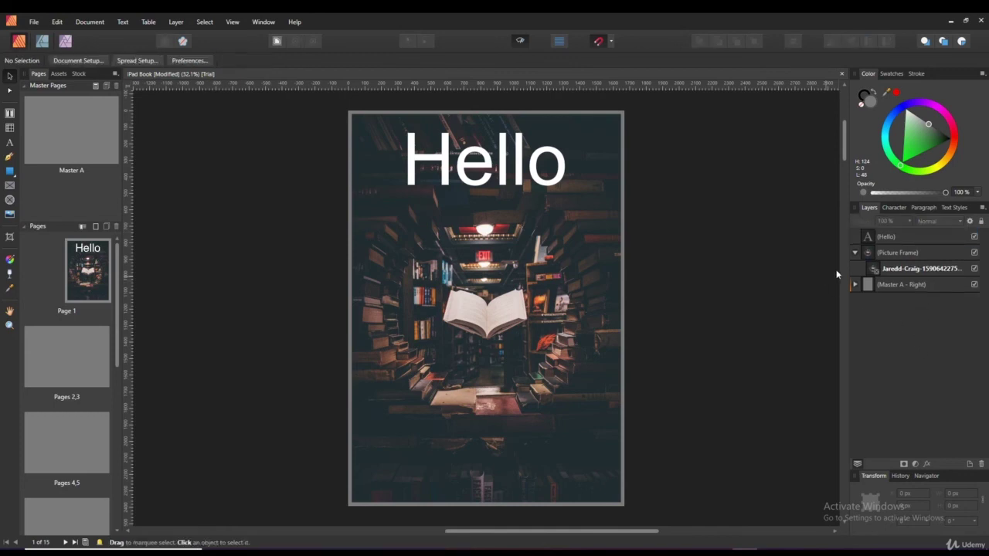
{"action": "left_click", "coordinate": [855, 253]}
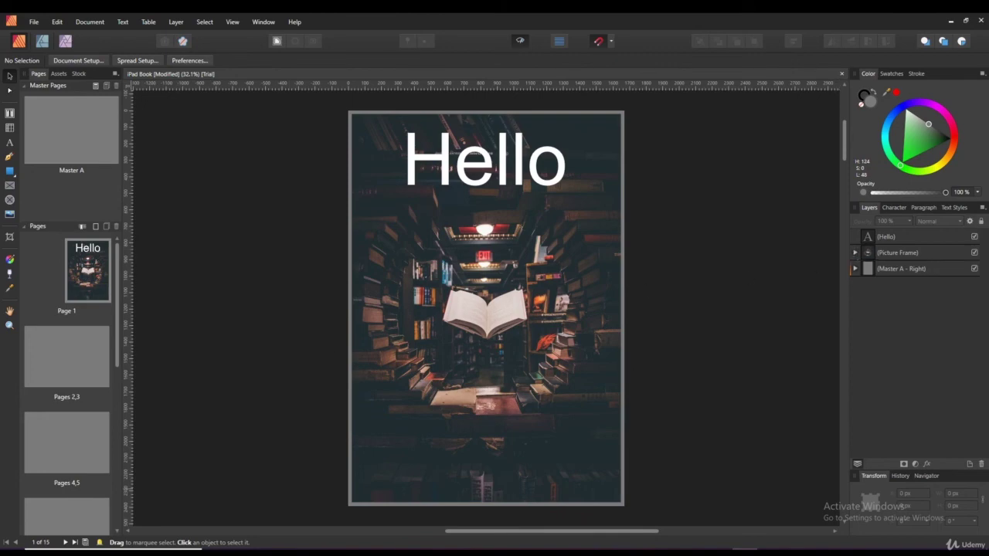